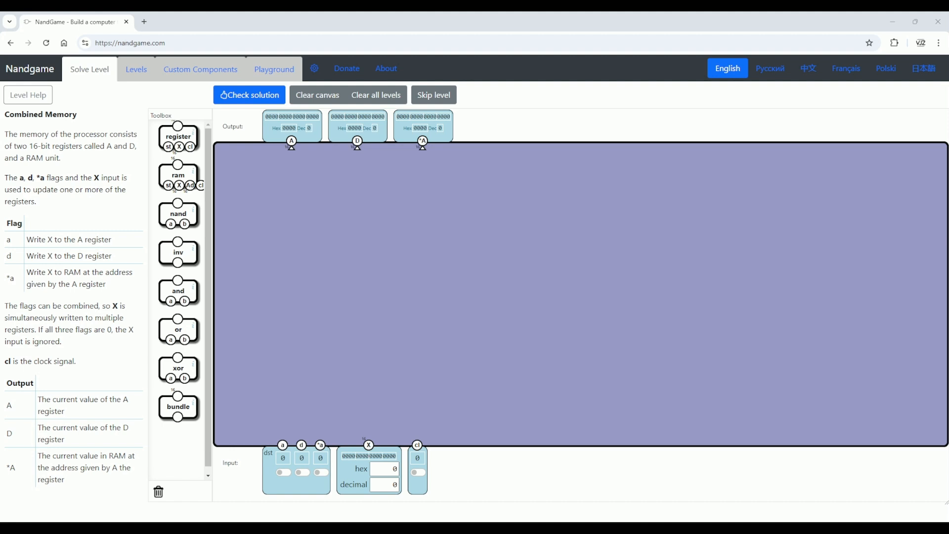
Place two registers and one ram component on the canvas
click(321, 472)
drag(8, 275, 24, 288)
drag(178, 132, 268, 298)
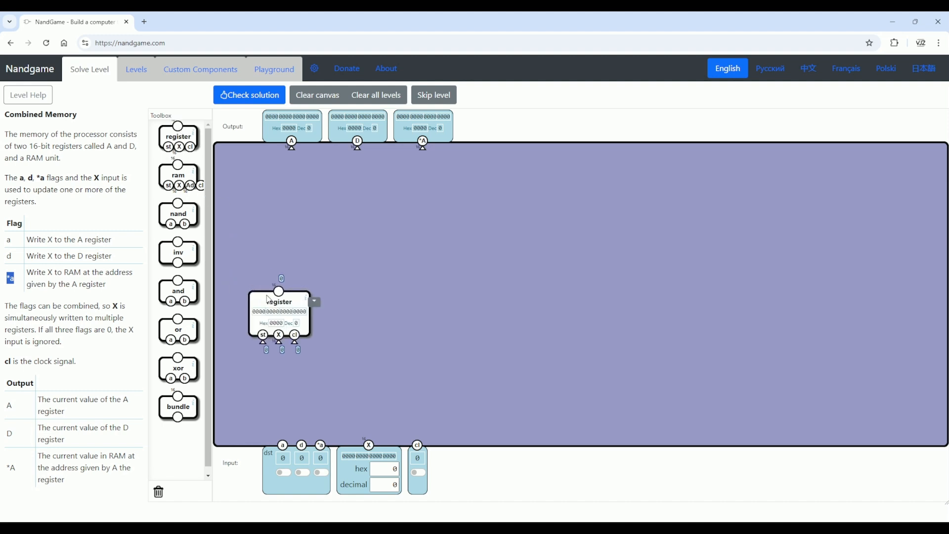
drag(190, 137, 357, 306)
drag(170, 174, 469, 292)
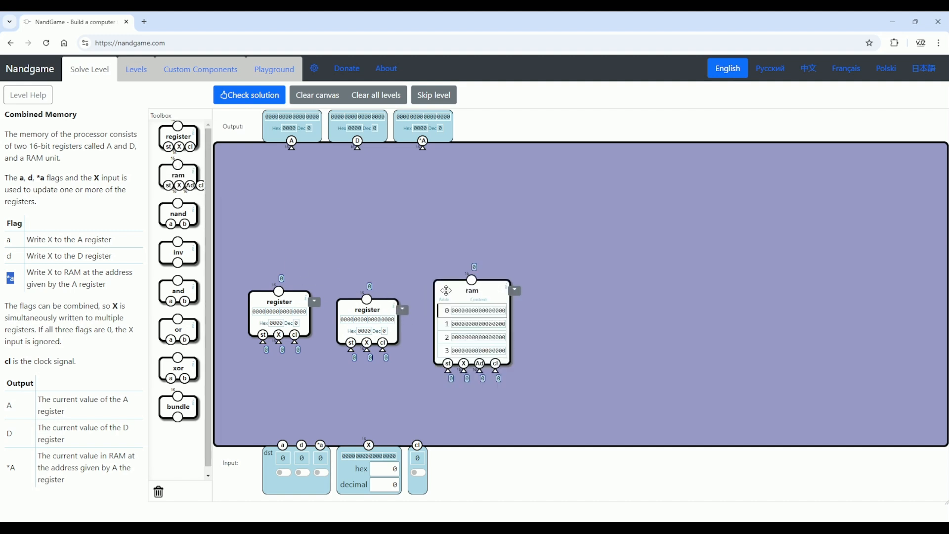
Wire the store inputs of the first register, second register and ram to flags a, d and *a respectively
drag(264, 346, 283, 446)
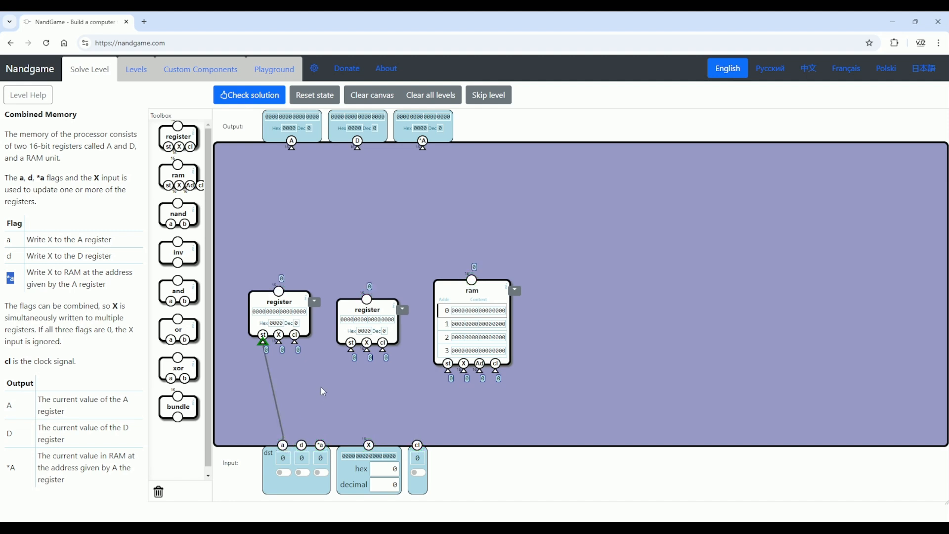
drag(352, 352, 302, 447)
drag(448, 370, 325, 447)
drag(453, 290, 454, 259)
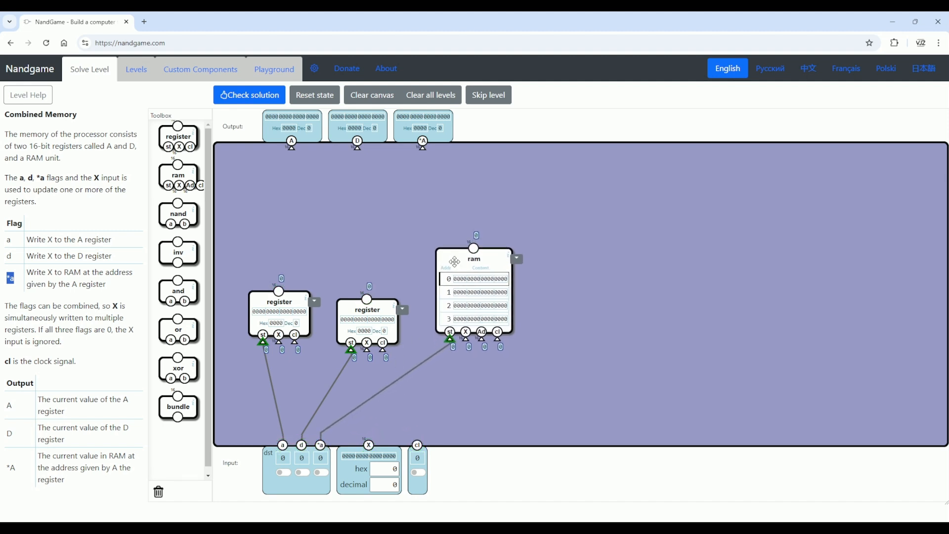
Connect the X input to the X pins of both registers and the ram
drag(280, 341, 367, 444)
drag(279, 344, 368, 445)
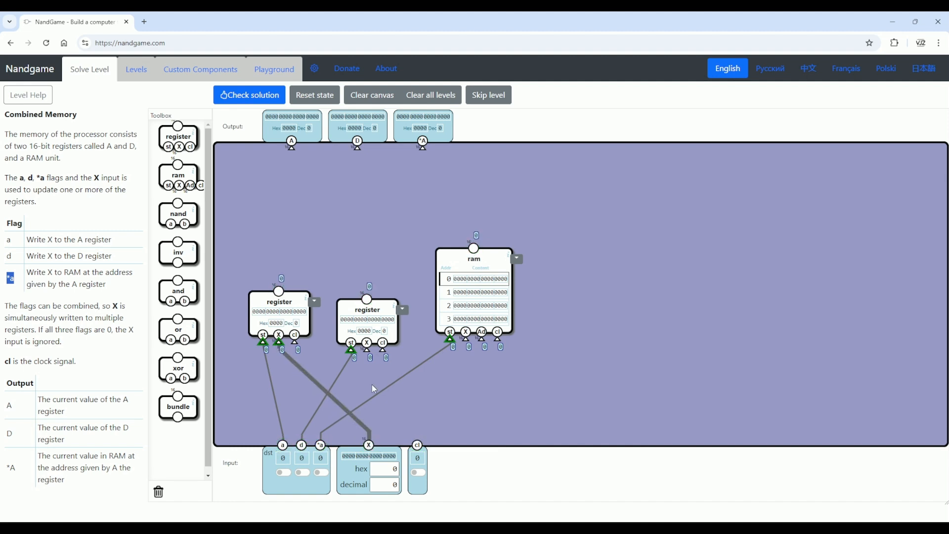
drag(366, 342, 370, 448)
drag(468, 341, 370, 448)
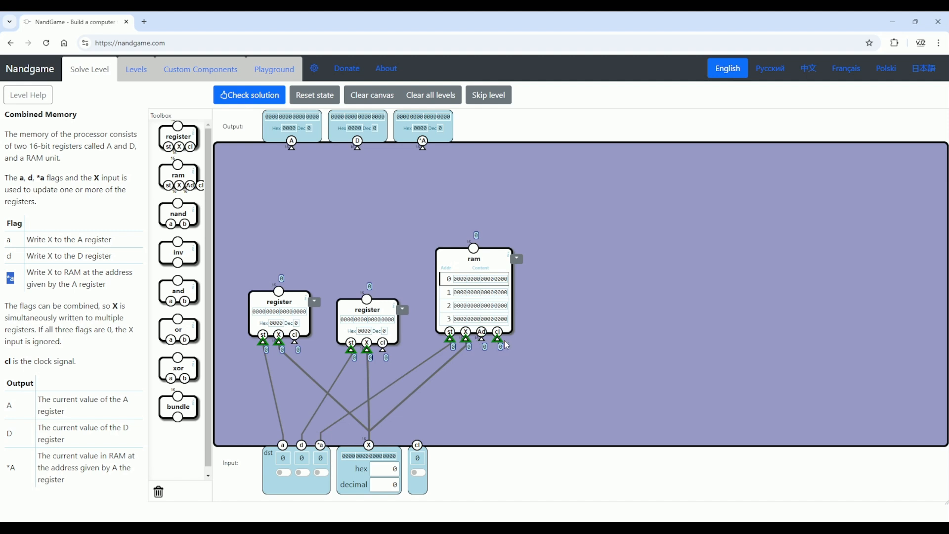
Connect the cl clock signal to the clock pins of the ram and both registers
drag(498, 340, 420, 448)
drag(385, 353, 418, 446)
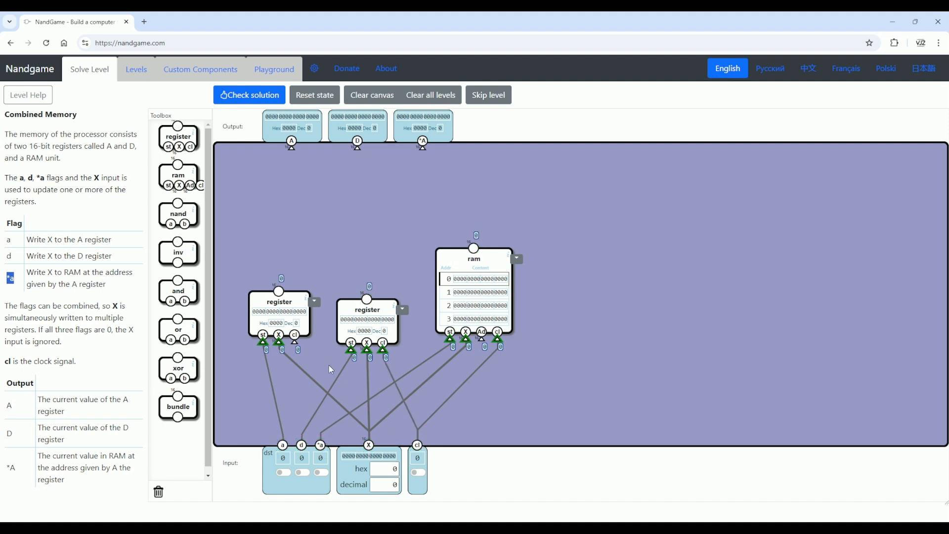
drag(296, 342, 419, 447)
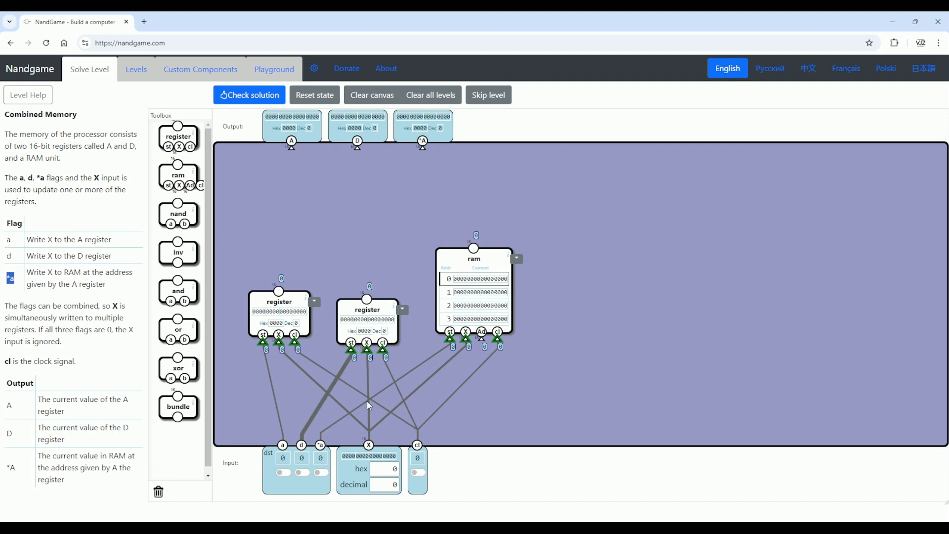
Feed the first register's output to the ram address, and wire the two registers and ram to outputs A, D and *A
drag(473, 262, 488, 206)
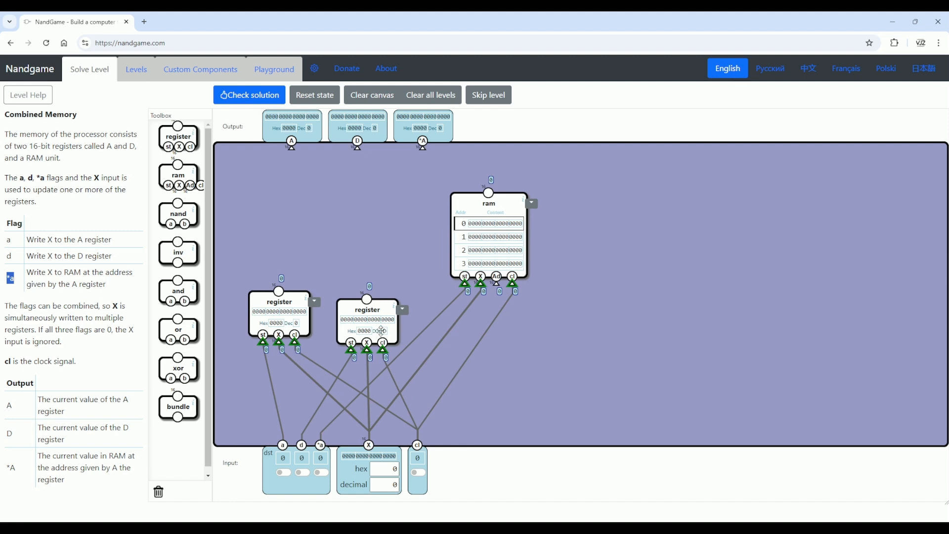
drag(497, 288, 280, 295)
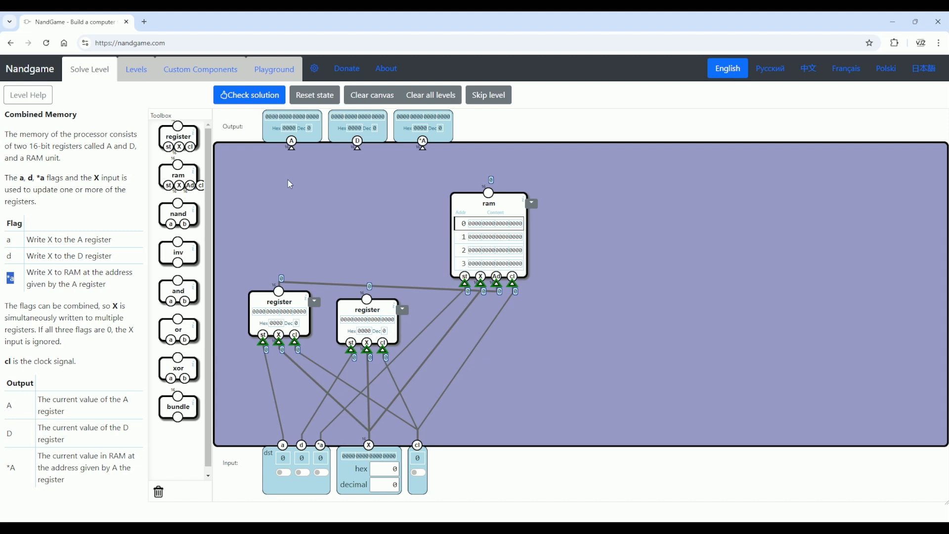
drag(292, 146, 280, 291)
drag(362, 144, 371, 303)
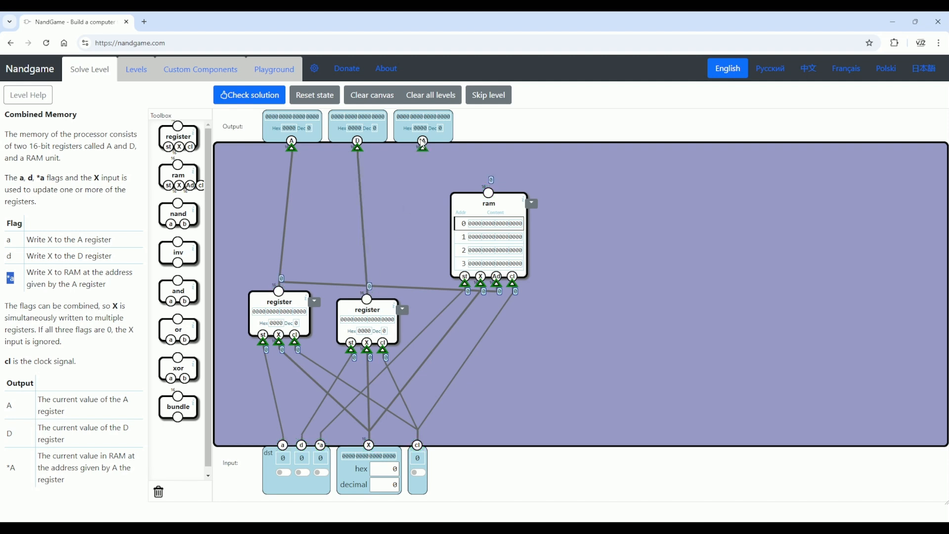
drag(423, 146, 489, 193)
Test the A register by setting X to decimal 3, enabling only flag a and cycling the clock on and off
click(394, 484)
double_click(394, 485)
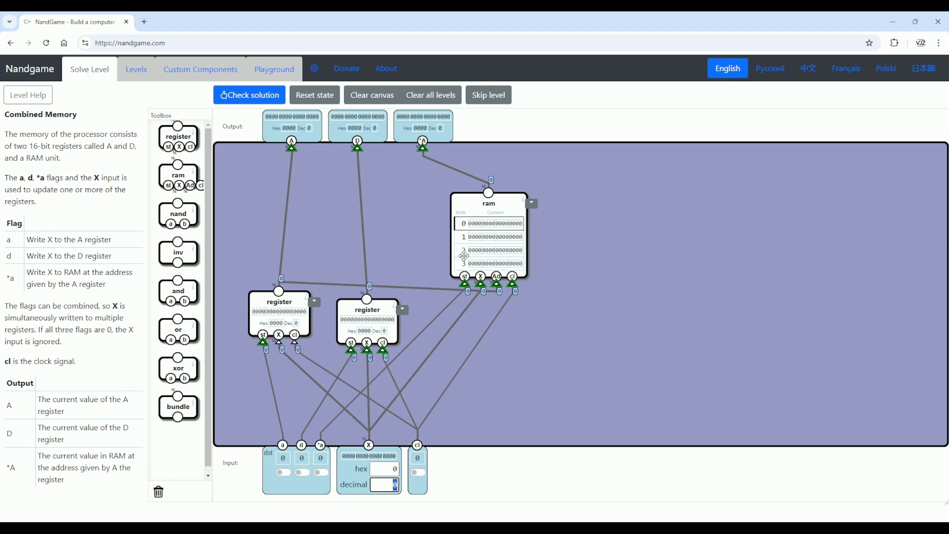
text(6)
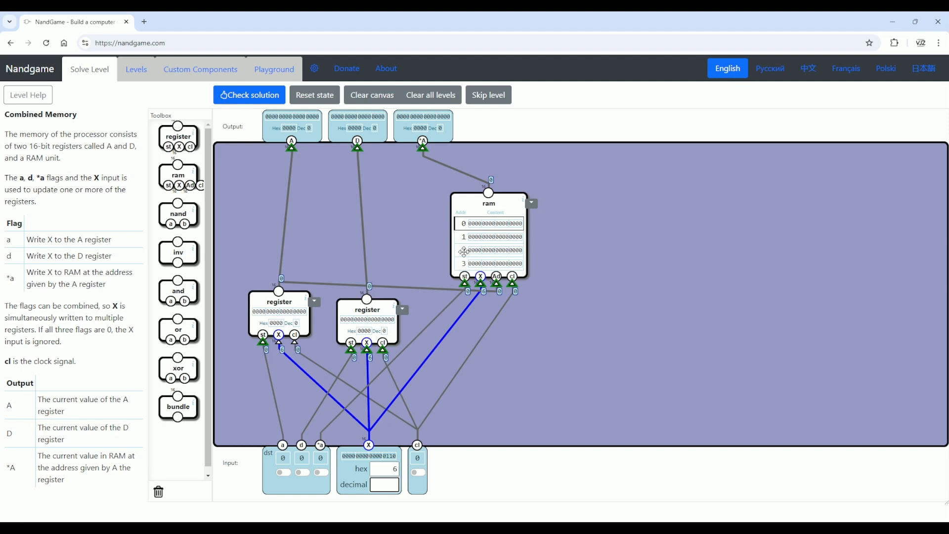
text(3)
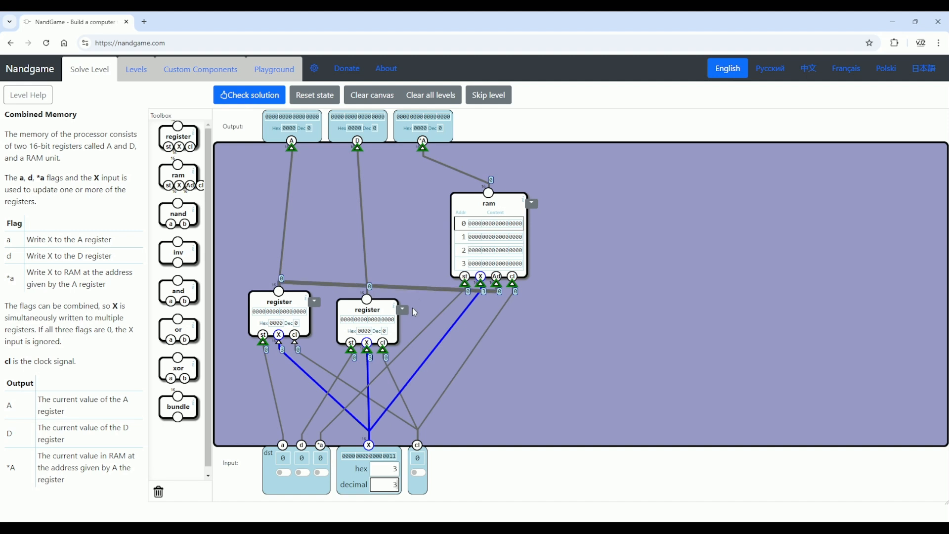
click(283, 473)
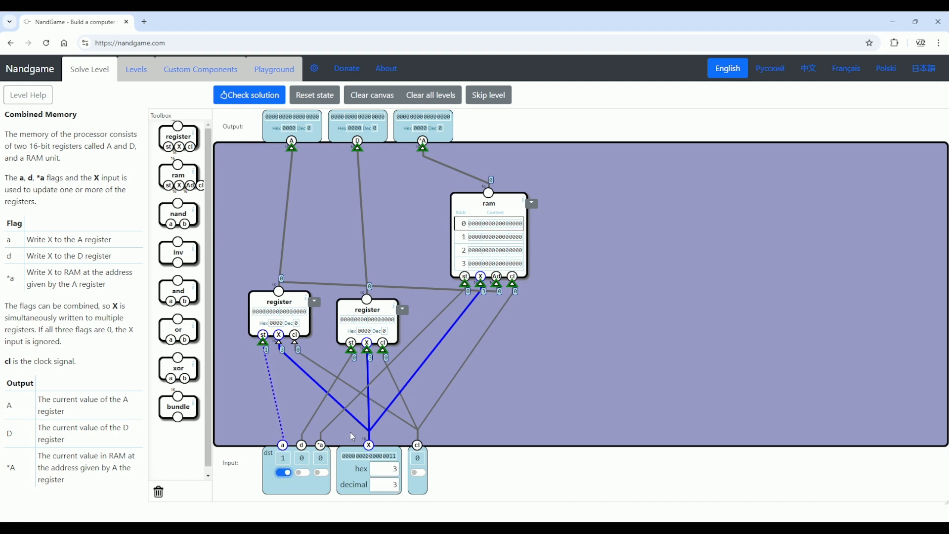
click(418, 472)
click(418, 472)
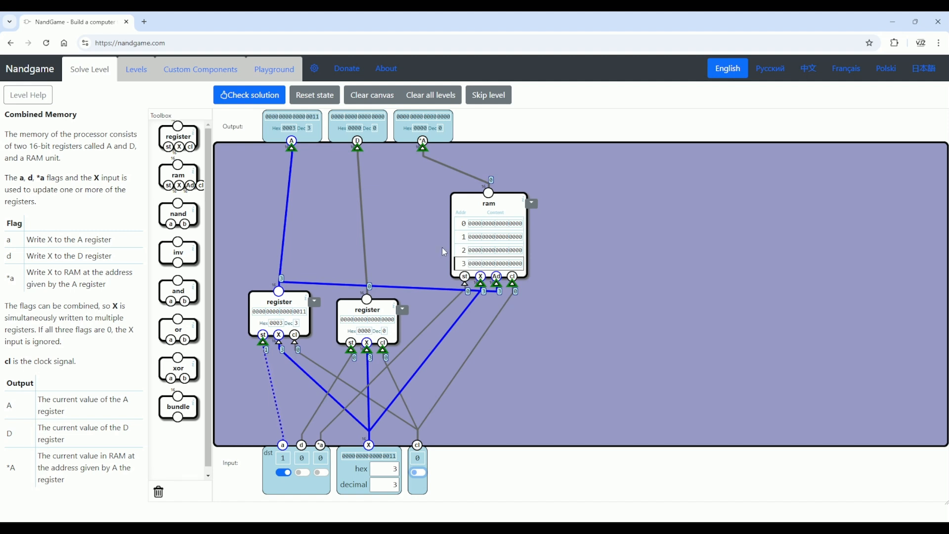
Test writing to RAM by setting X to decimal 69, switching flag a off and *a on, and cycling the clock
double_click(386, 487)
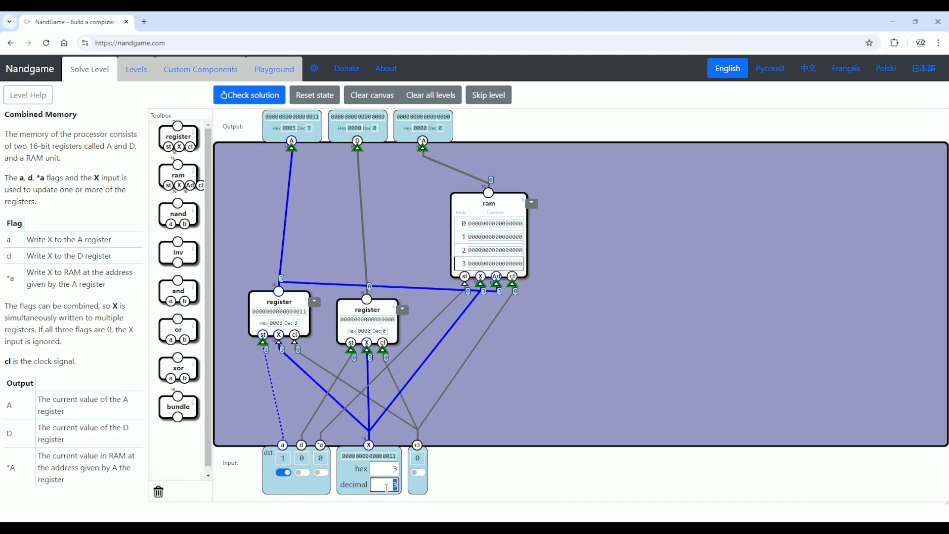
text(69)
click(284, 472)
click(323, 473)
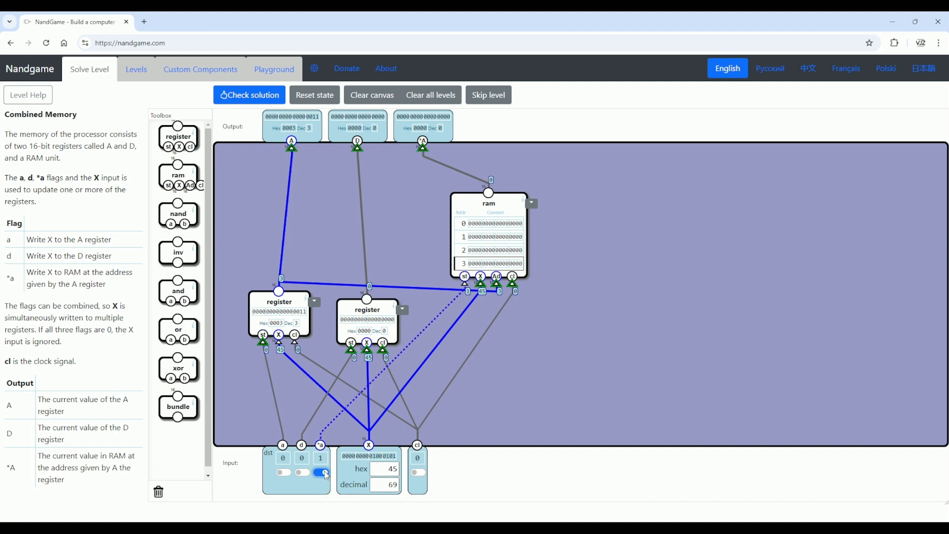
click(418, 473)
click(419, 474)
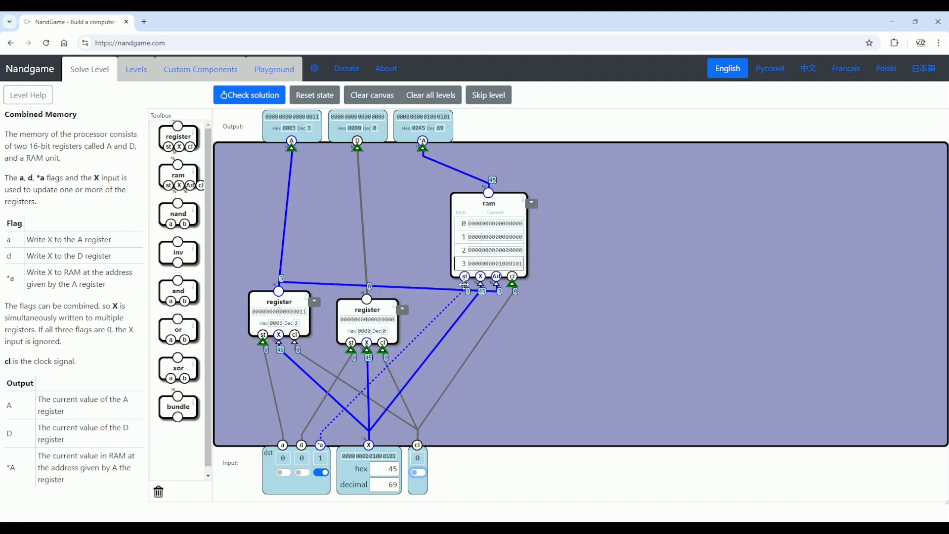
Check the Combined Memory solution and advance to the Instruction level
click(250, 95)
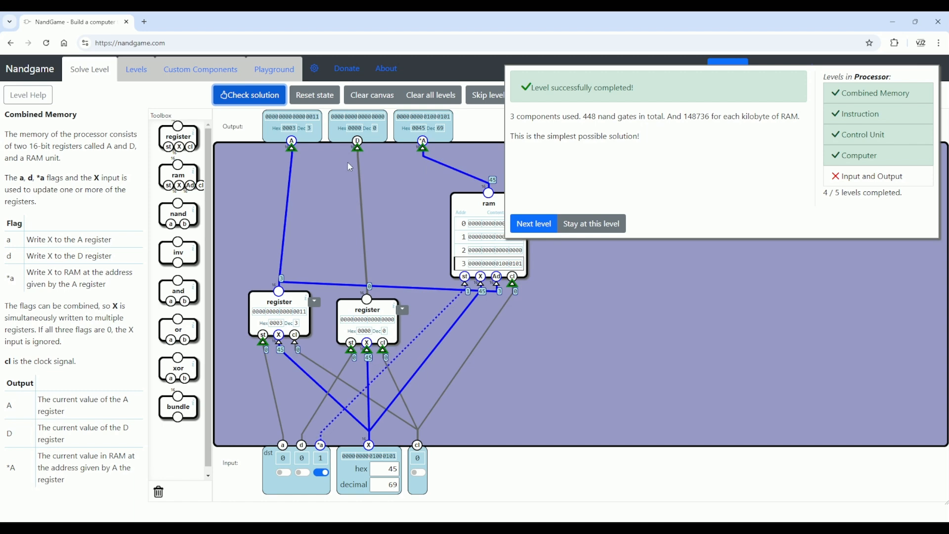
click(549, 226)
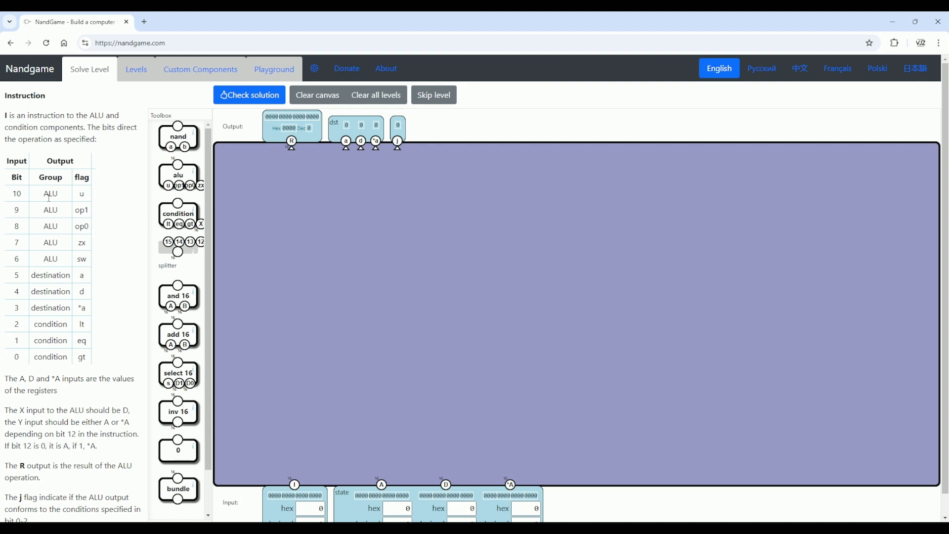
drag(46, 193, 46, 324)
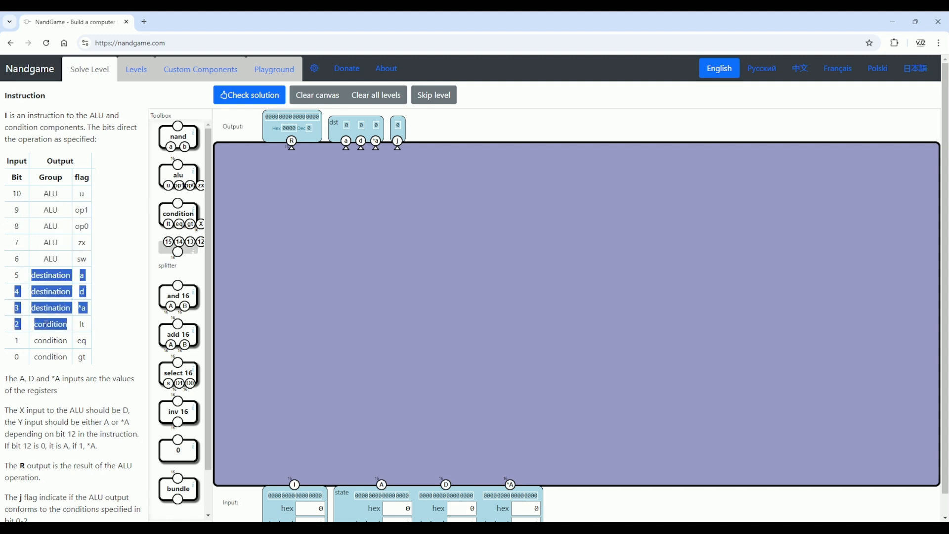
click(46, 324)
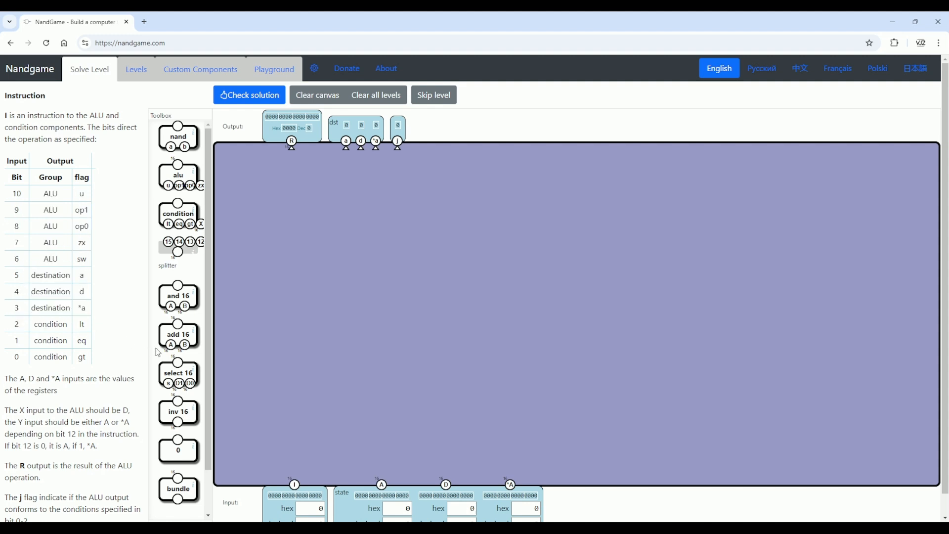
Place a splitter low on the canvas and connect its input to the instruction input I
drag(181, 248, 272, 330)
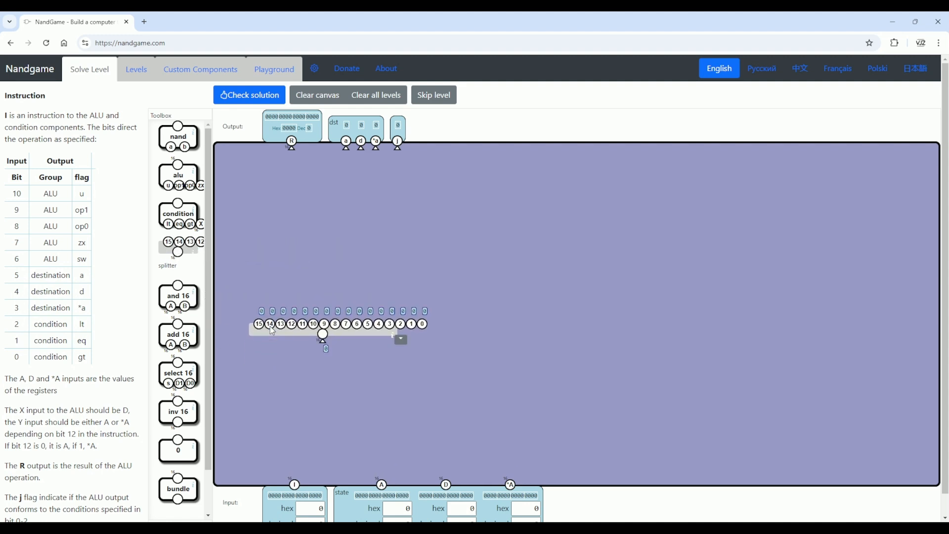
double_click(27, 446)
drag(300, 330, 286, 349)
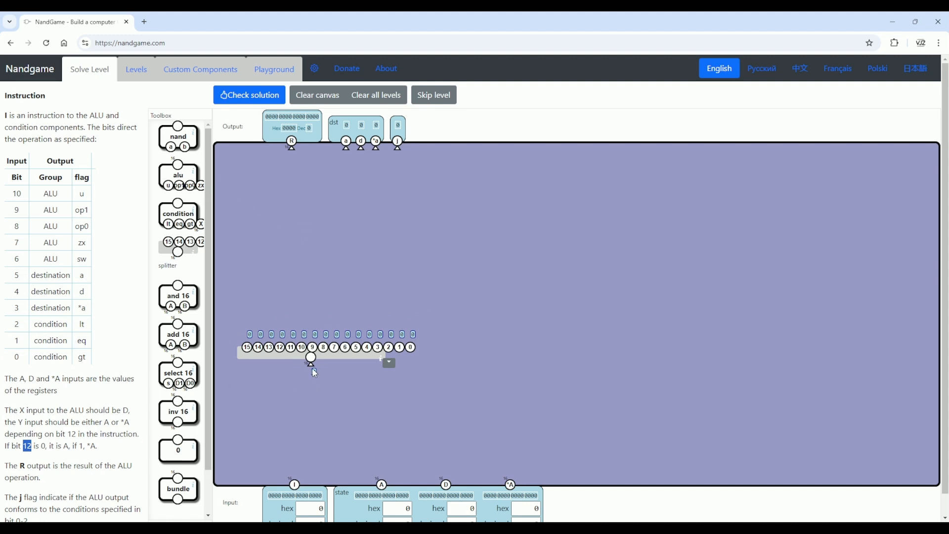
drag(311, 363, 296, 485)
drag(345, 354, 334, 367)
Add an alu above the splitter and a condition component above the alu
drag(174, 170, 390, 283)
drag(188, 210, 463, 211)
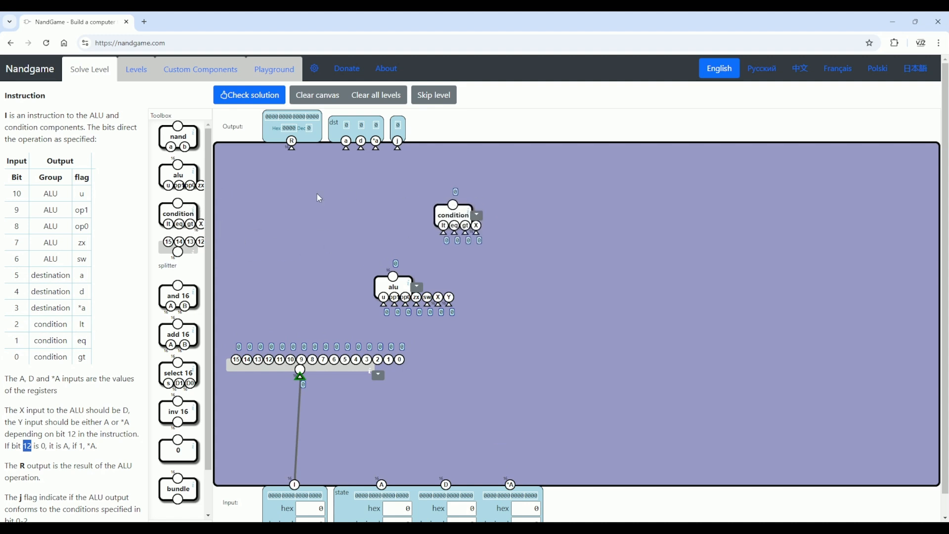
drag(397, 288, 440, 282)
scroll(179, 391, down, 1)
scroll(179, 390, up, 1)
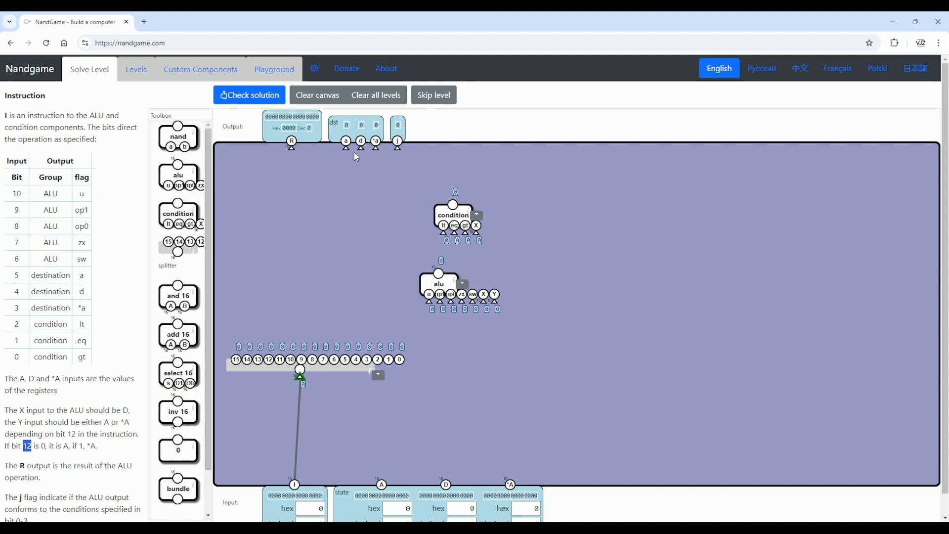
Connect the destination outputs a, d and *a to splitter bits 5, 4 and 3
drag(346, 143, 345, 360)
drag(361, 143, 356, 359)
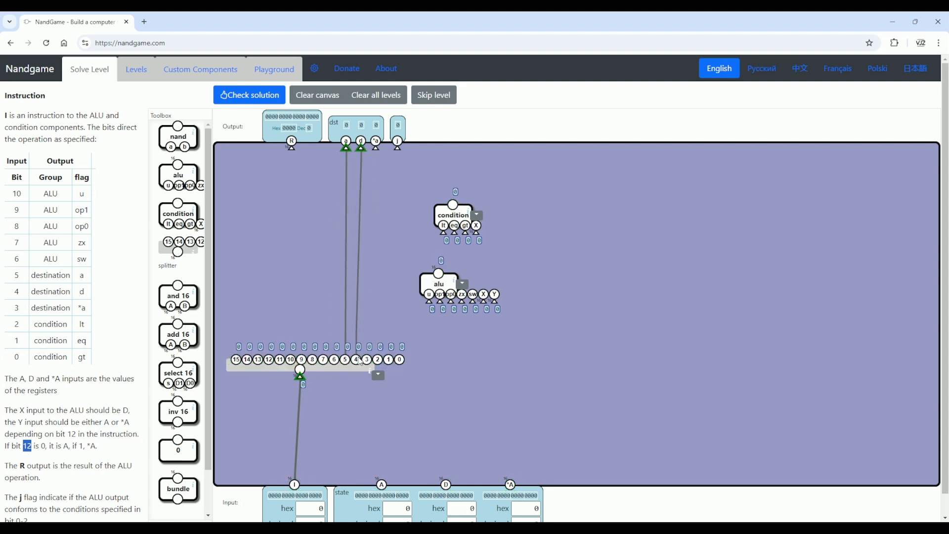
drag(375, 143, 371, 362)
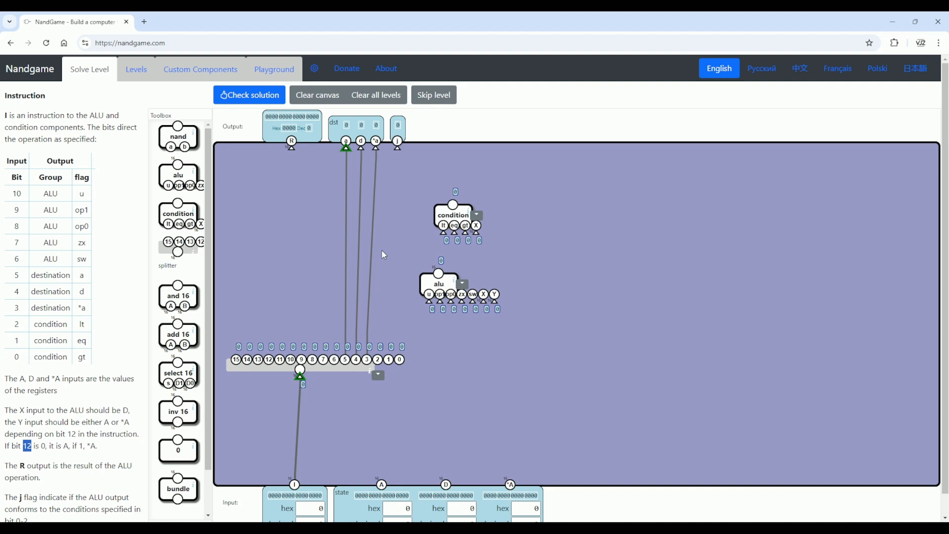
Move the alu above the splitter's high bits and wire its u, op1, op0, zx and sw pins to bits 10 through 6
drag(430, 288, 290, 359)
drag(276, 289, 300, 357)
drag(287, 289, 312, 359)
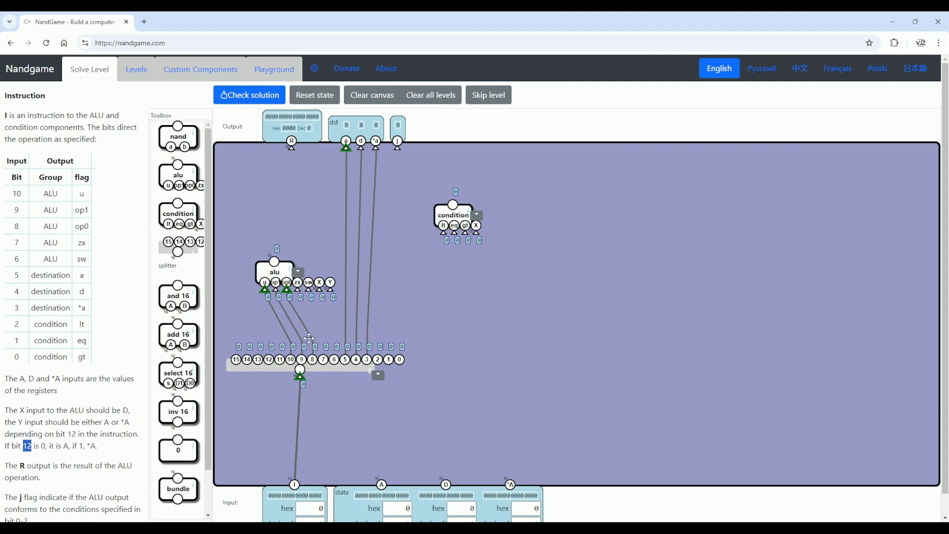
drag(298, 290, 325, 361)
drag(308, 290, 335, 360)
Add a select 16 component with *A on D1, A on D0 and splitter bit 12 on its s pin
scroll(55, 430, down, 1)
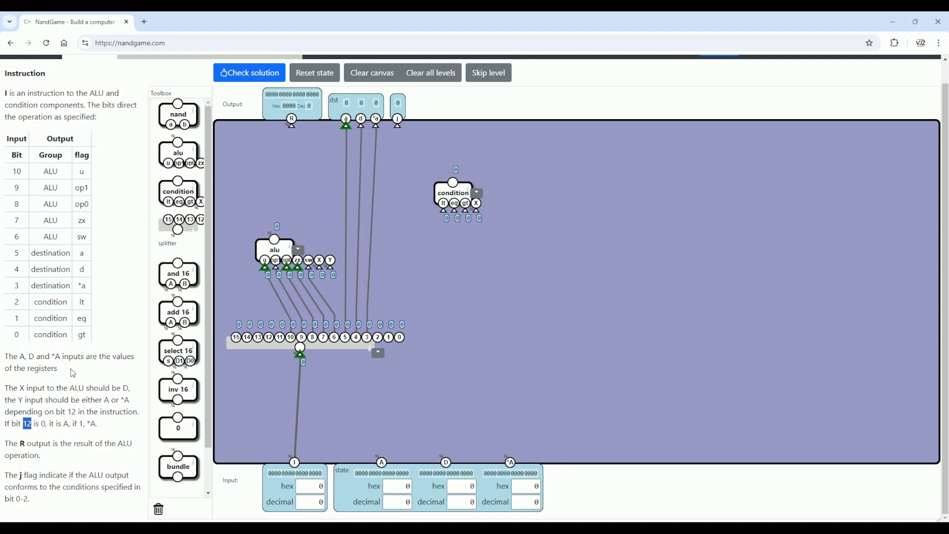
triple_click(125, 399)
drag(183, 346, 510, 463)
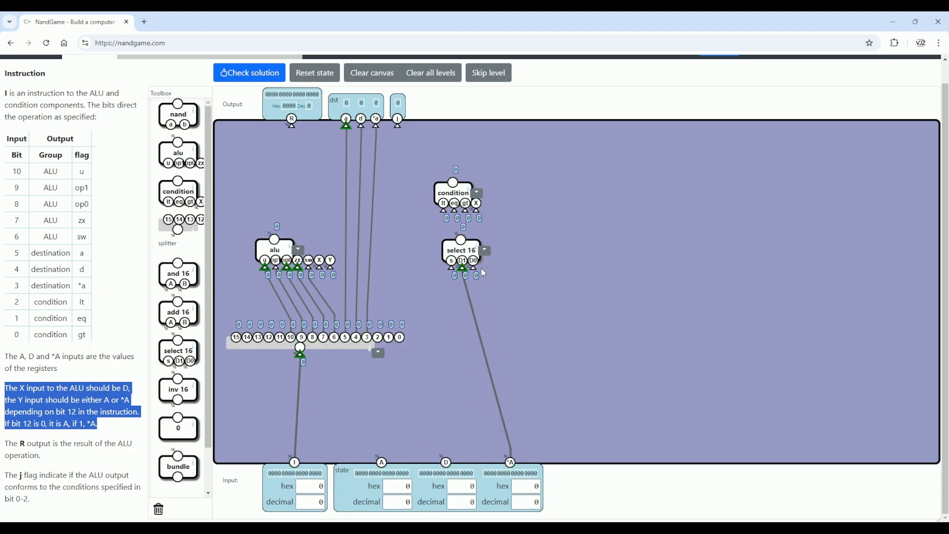
drag(473, 269, 383, 462)
drag(462, 261, 323, 370)
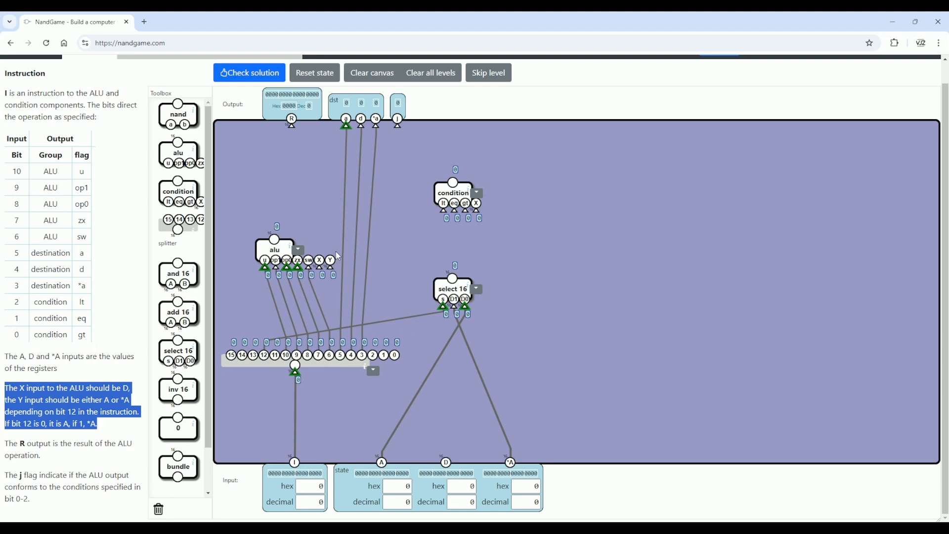
Connect the alu's Y pin to the select 16 output and its X pin to the D input
drag(334, 269, 471, 294)
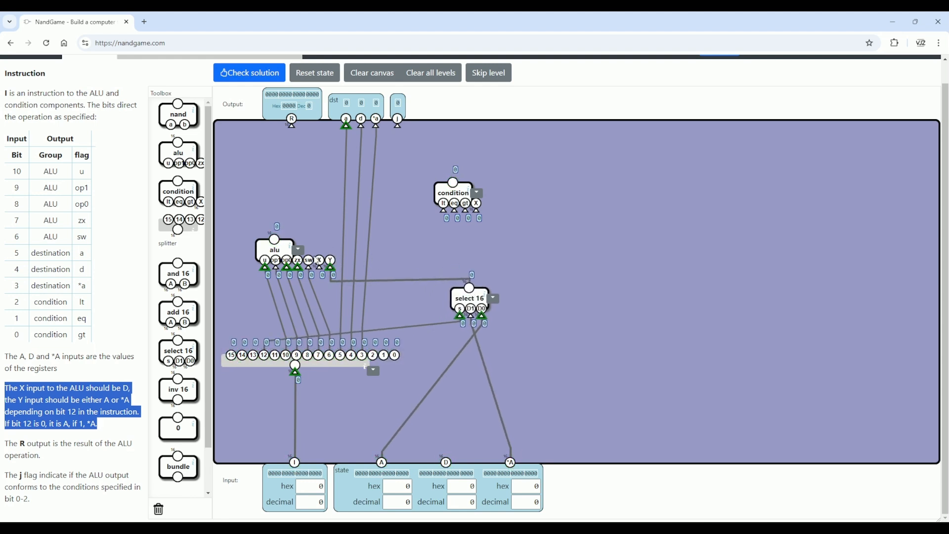
drag(319, 267, 448, 467)
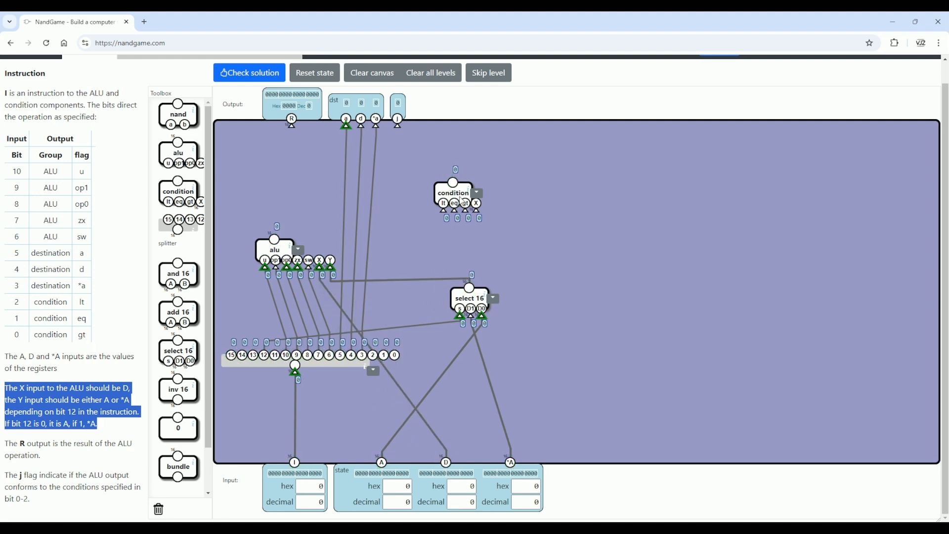
Move the condition component closer to the alu and wire its gt, eq and lt pins to splitter bits 0, 1 and 2
drag(459, 184, 397, 210)
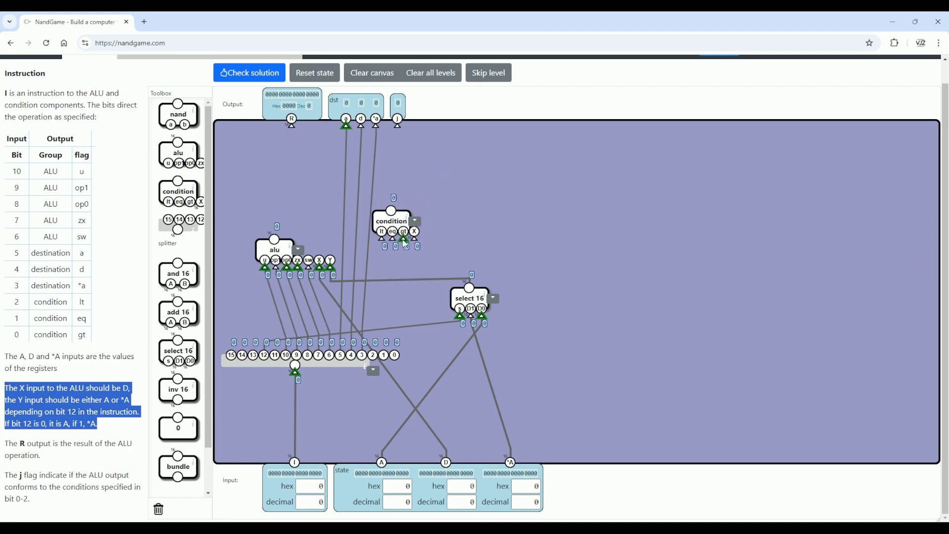
drag(406, 243, 398, 359)
drag(395, 241, 389, 363)
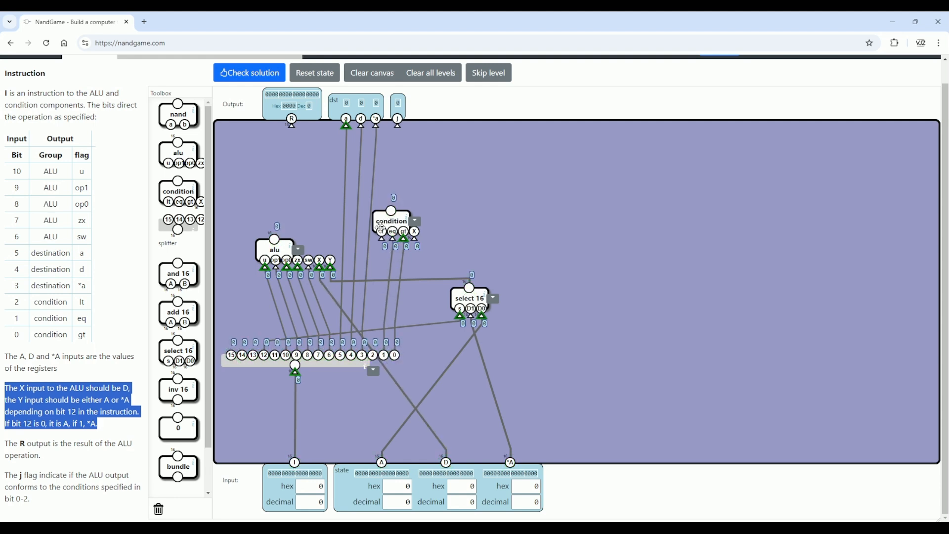
drag(383, 239, 373, 355)
Space out the condition and alu components and connect the condition's X pin to the alu output
drag(415, 239, 472, 246)
drag(403, 218, 421, 194)
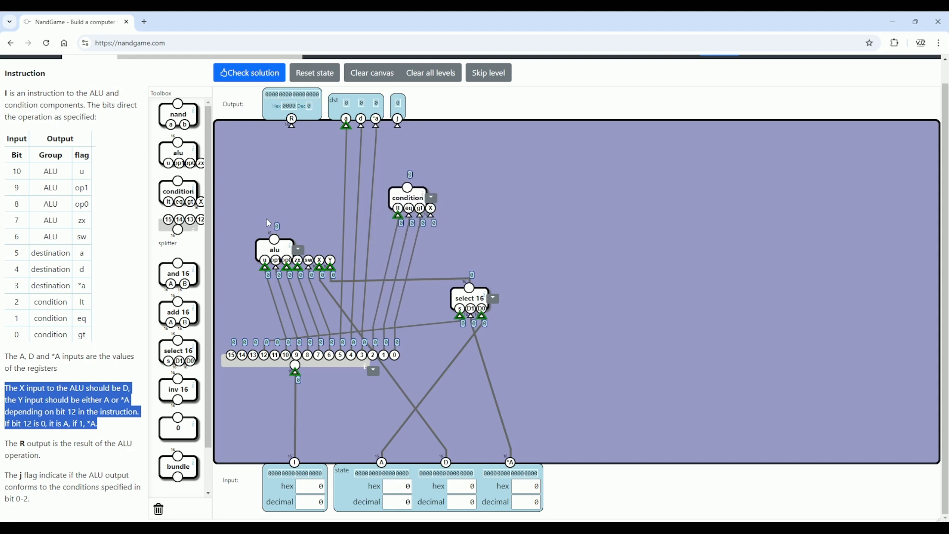
drag(267, 249, 265, 257)
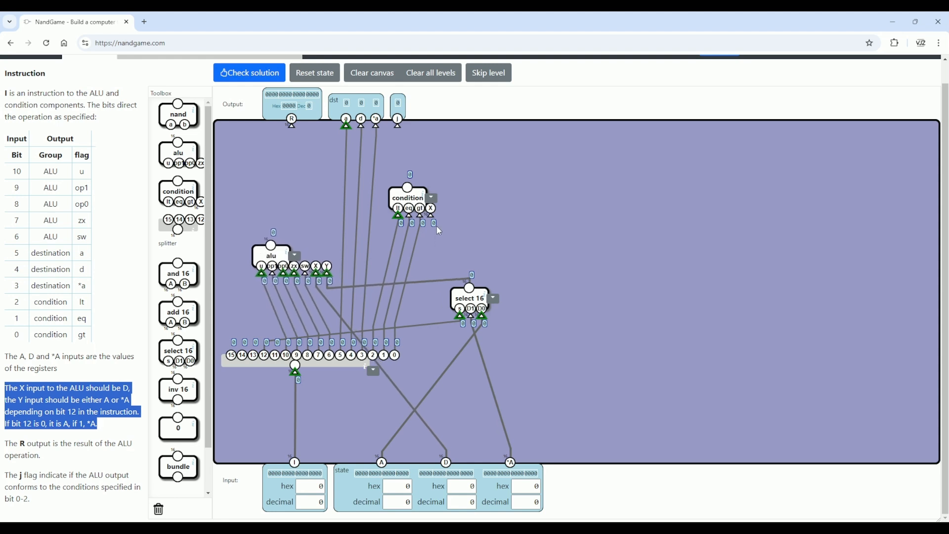
drag(433, 219, 284, 254)
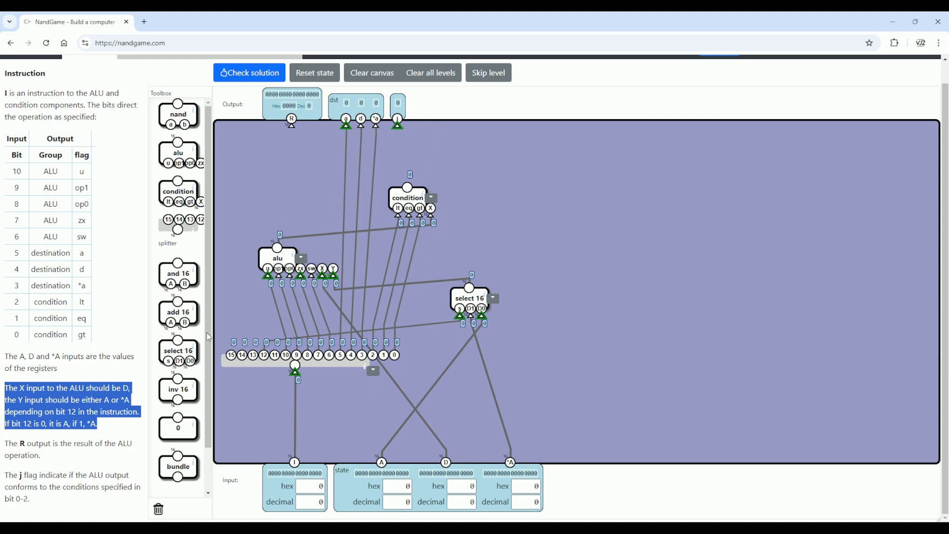
Connect the j output to the condition component's output and the R output to the alu's output
drag(14, 473, 110, 476)
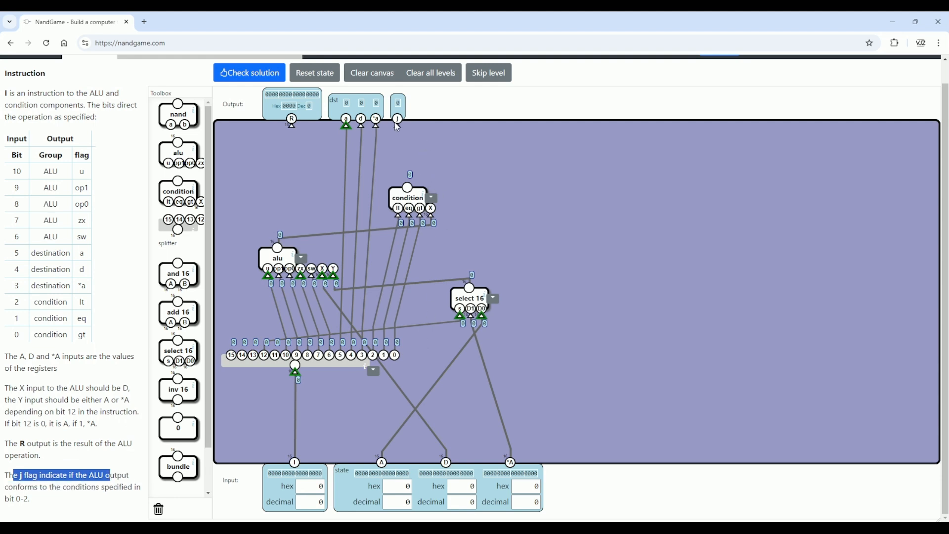
drag(398, 123, 408, 189)
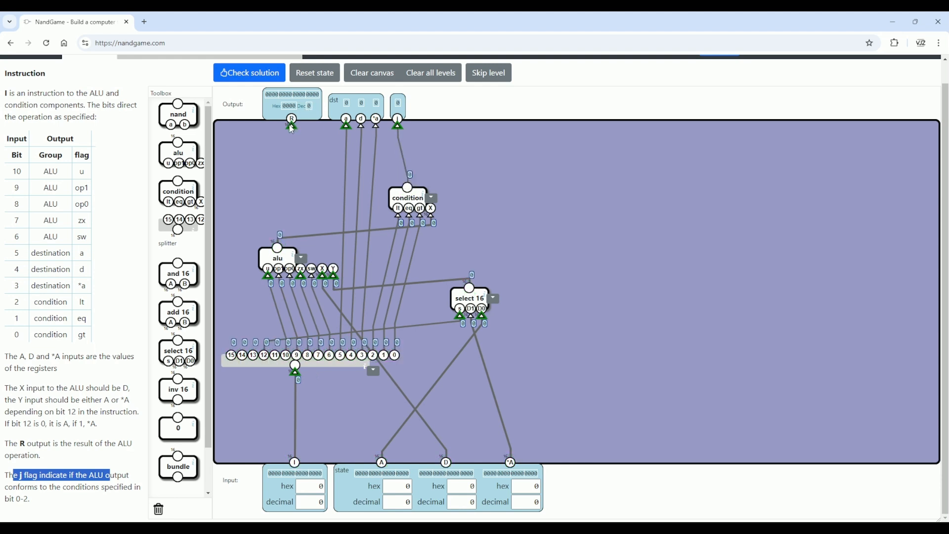
drag(291, 128, 278, 254)
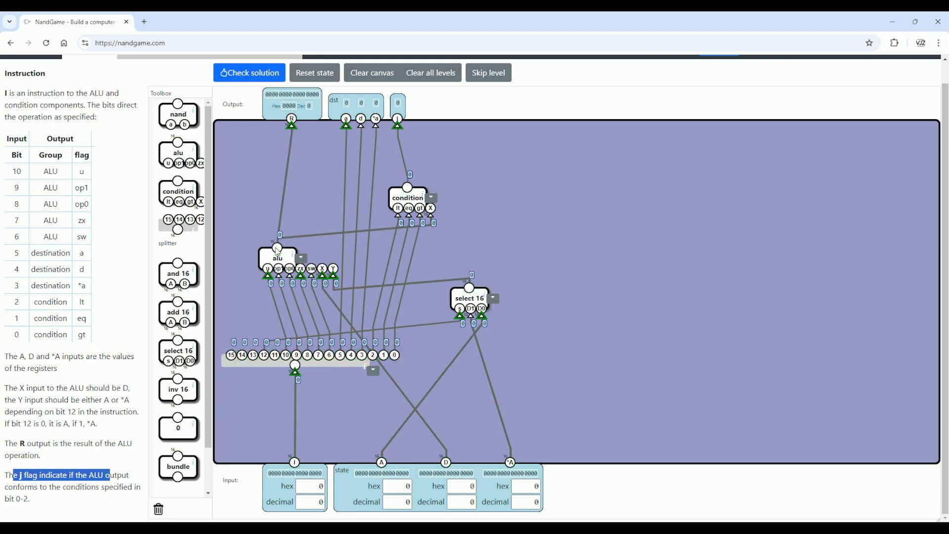
Check the Instruction solution and advance to the next level
click(261, 73)
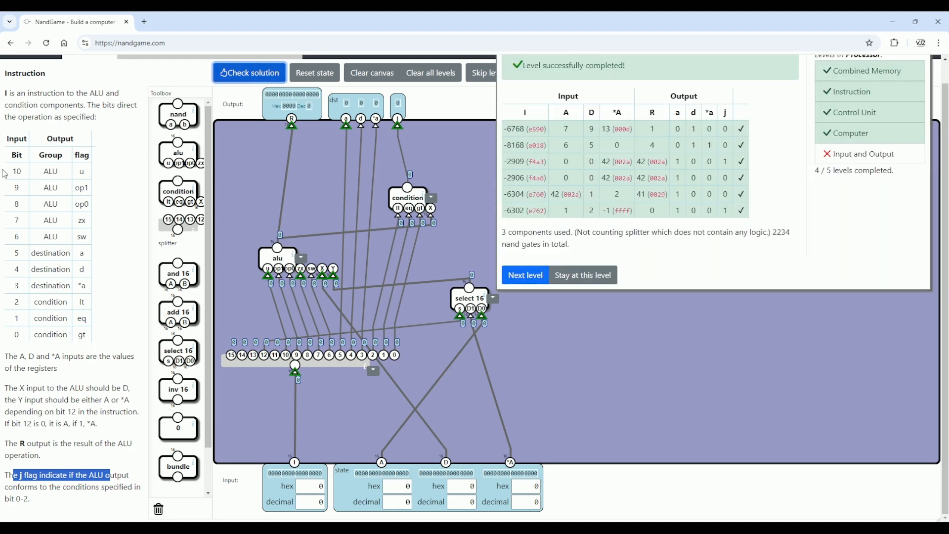
click(518, 280)
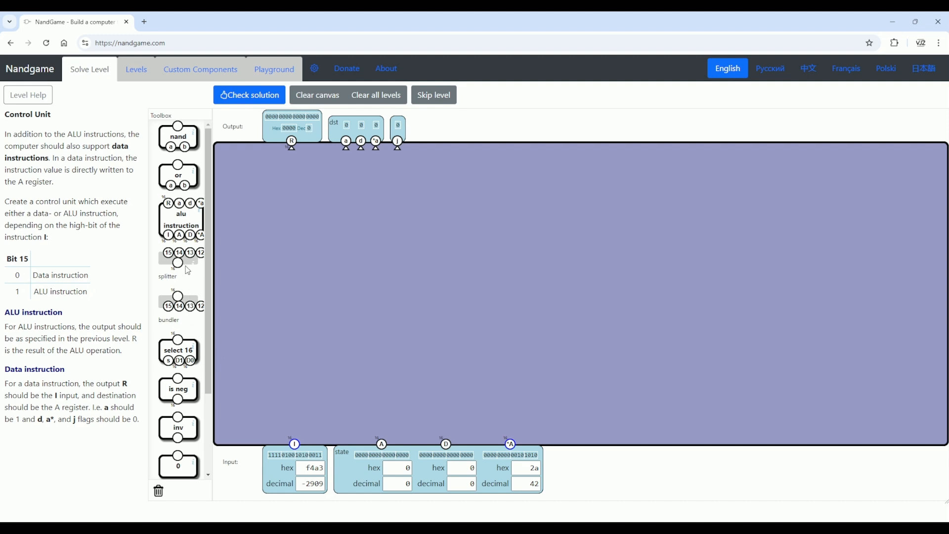
Add a splitter above the I input, connect it to I and align it over that input
drag(184, 261, 295, 444)
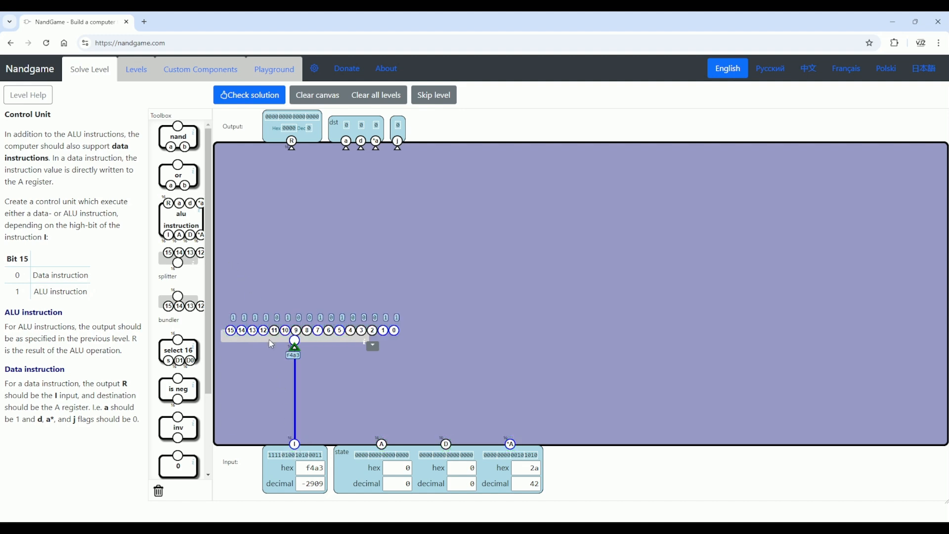
drag(273, 340, 268, 359)
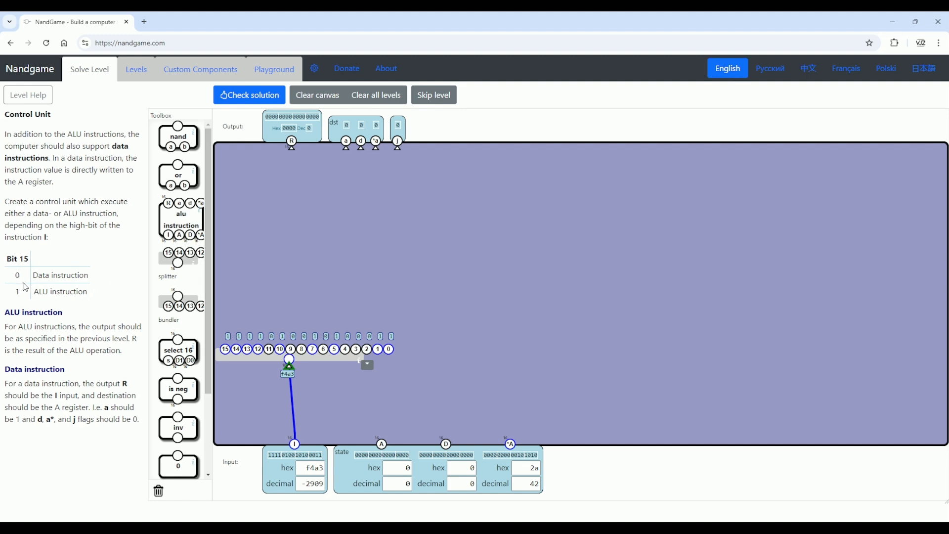
drag(228, 353, 239, 356)
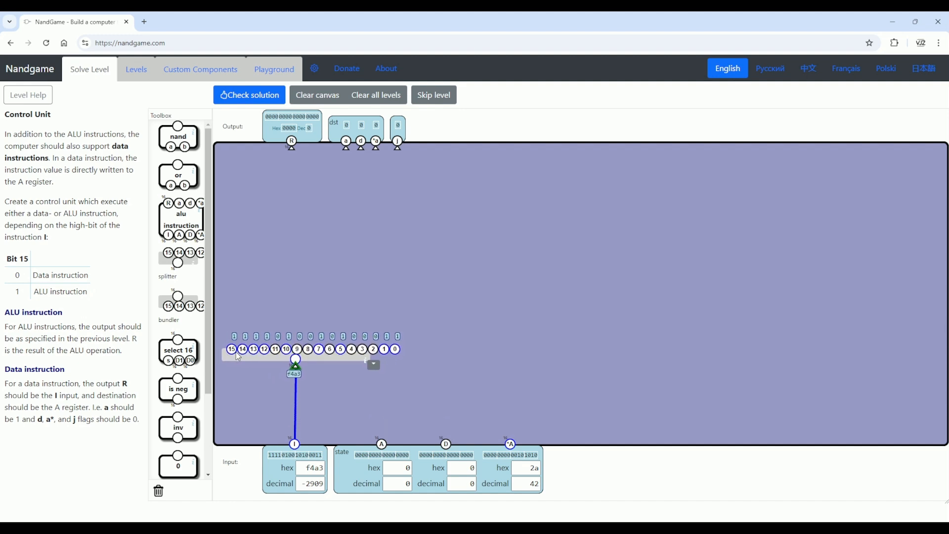
Add an alu instruction component and wire its I, A, D and *A pins to the matching inputs
drag(187, 202, 454, 320)
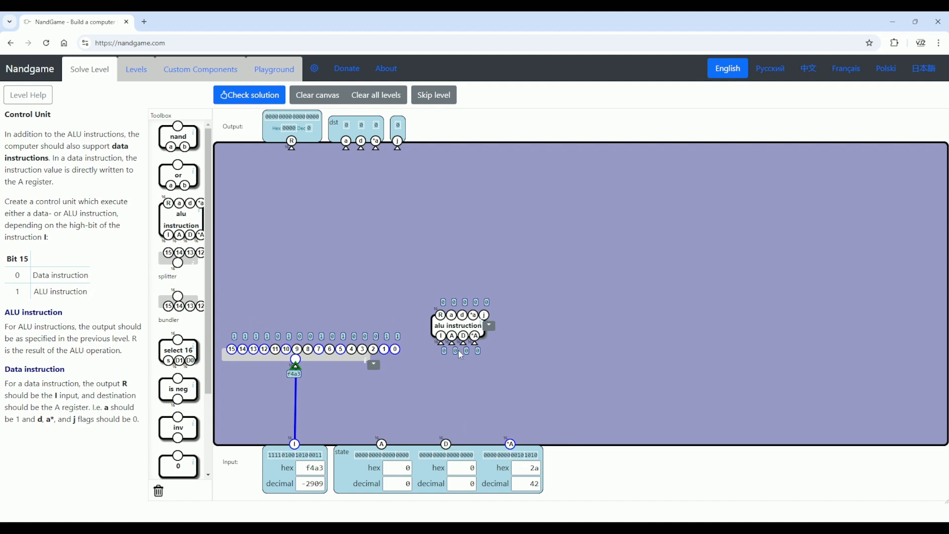
drag(445, 348, 295, 444)
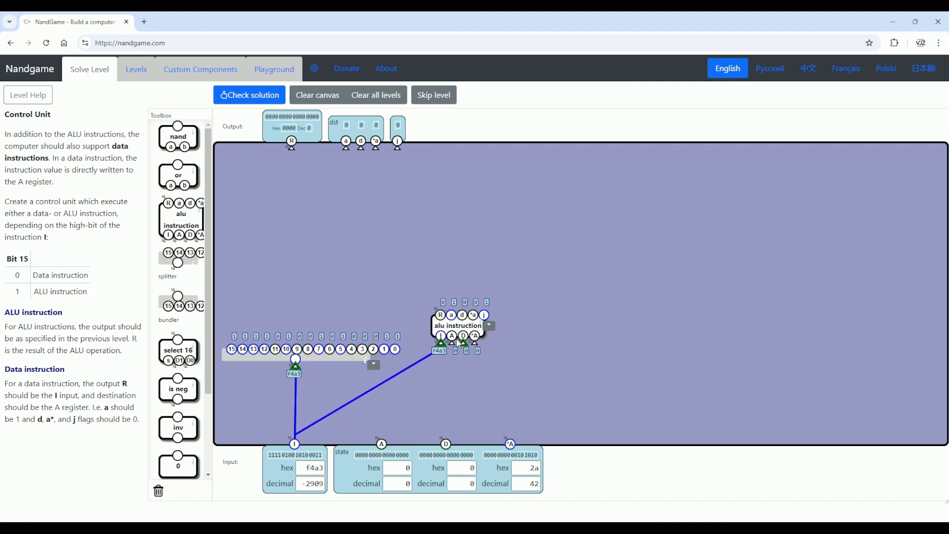
drag(455, 348, 384, 447)
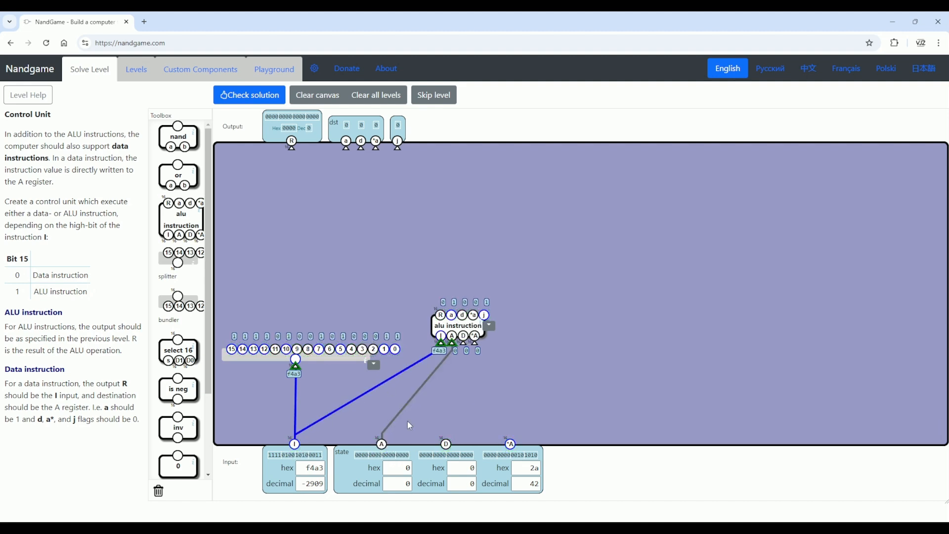
drag(465, 344, 447, 444)
drag(474, 343, 512, 446)
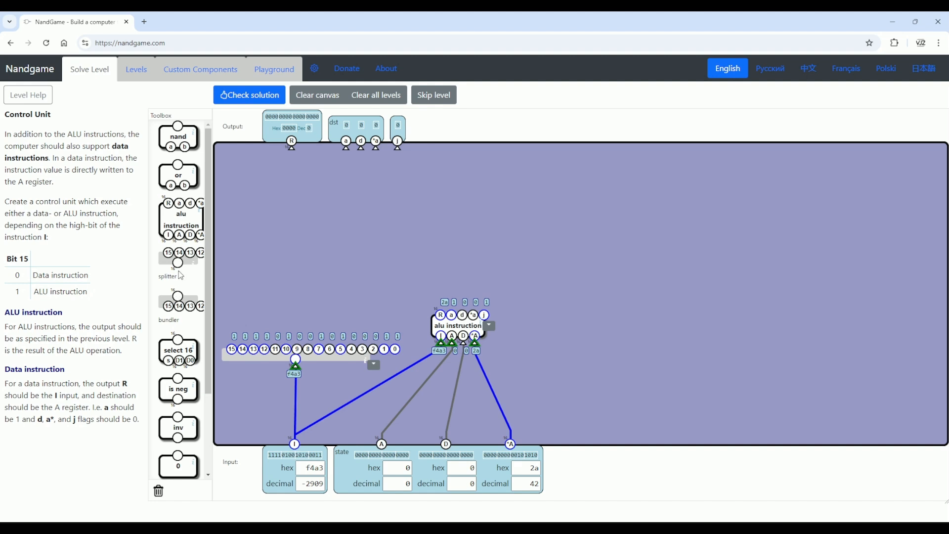
Add two select 16 components side by side above the splitter and connect both s pins to splitter bit 15
drag(170, 354, 267, 236)
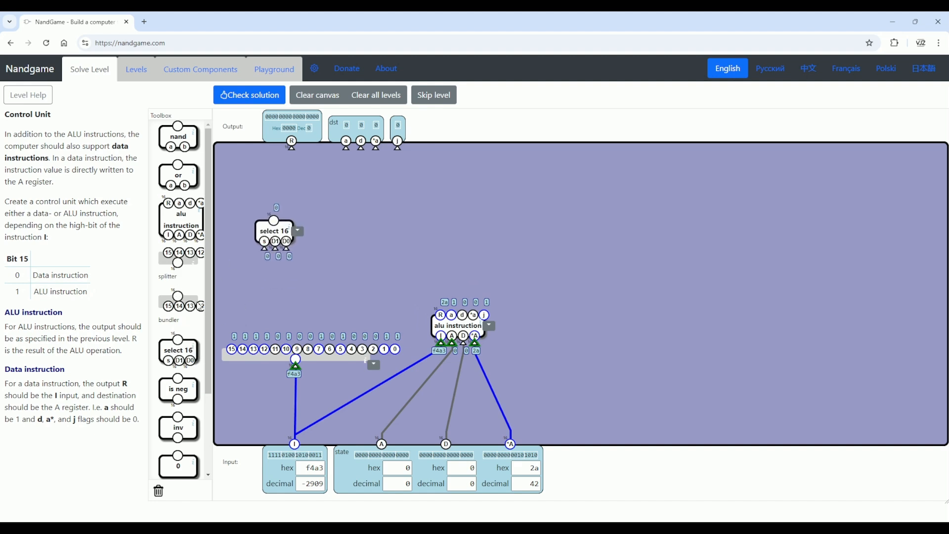
drag(174, 338, 338, 249)
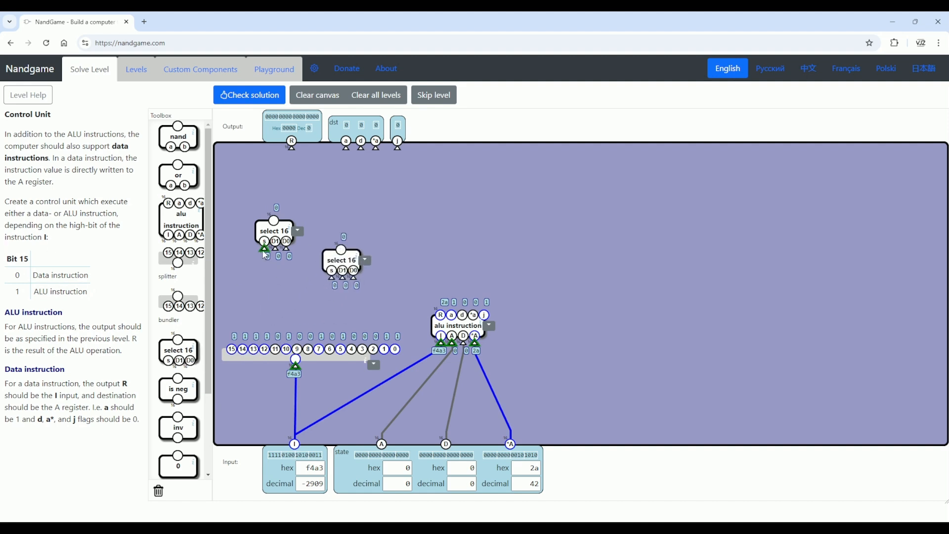
drag(265, 249, 235, 350)
drag(333, 277, 234, 351)
drag(337, 263, 331, 233)
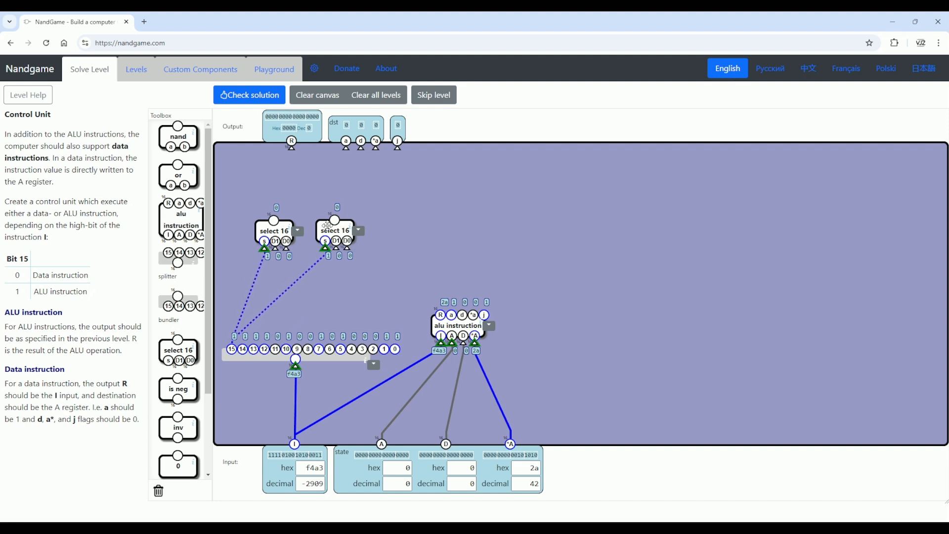
drag(328, 227, 325, 228)
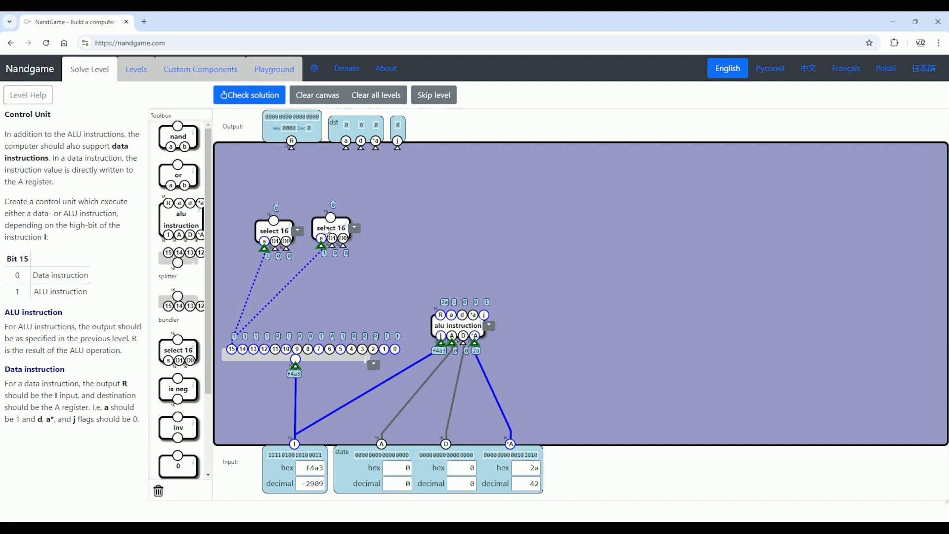
Place an inv component below the second select 16 and wire that select's D0 to the inv and D1 to the alu instruction's a output
drag(169, 460, 345, 306)
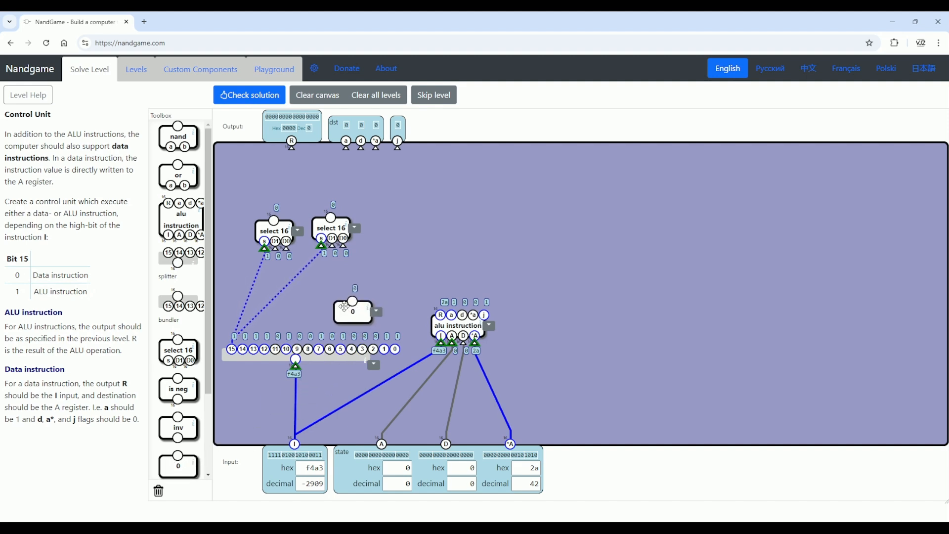
drag(179, 423, 353, 301)
click(377, 312)
click(391, 329)
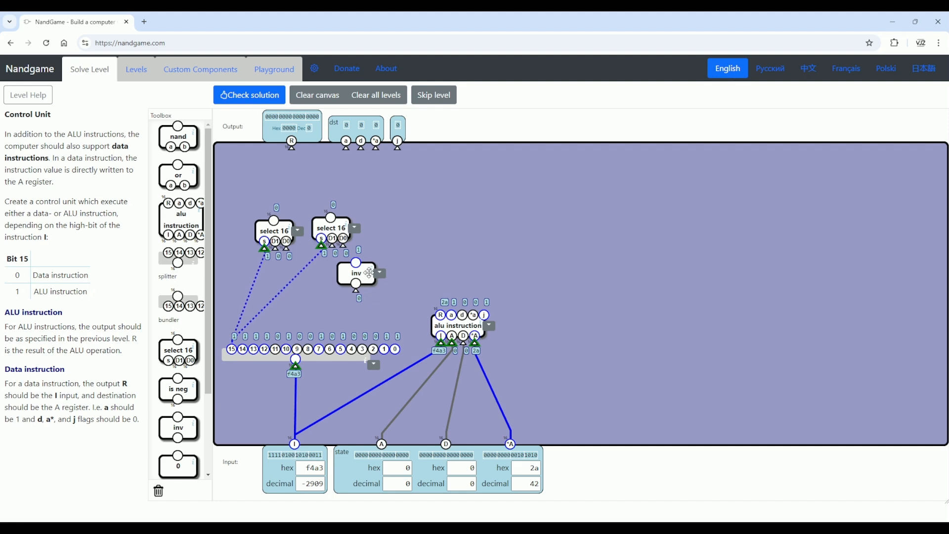
drag(372, 276, 365, 293)
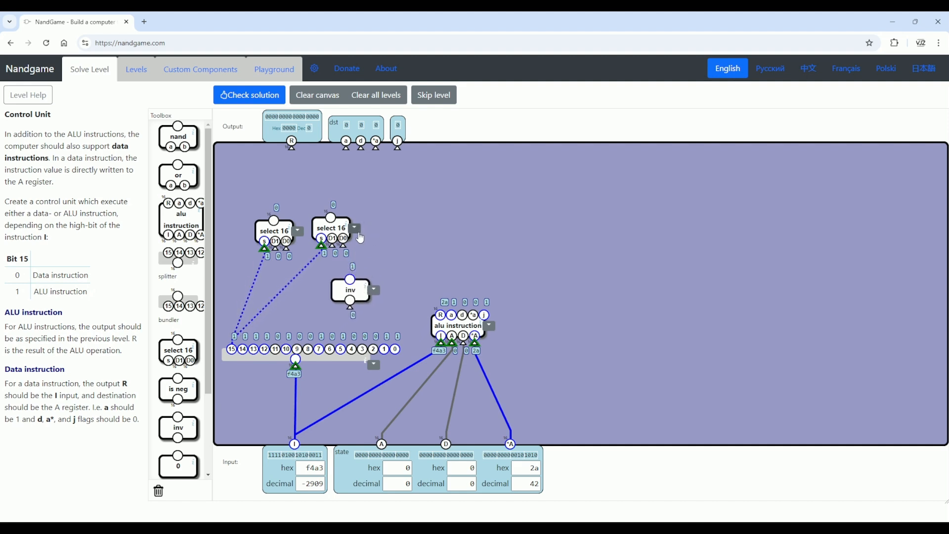
drag(340, 285, 351, 299)
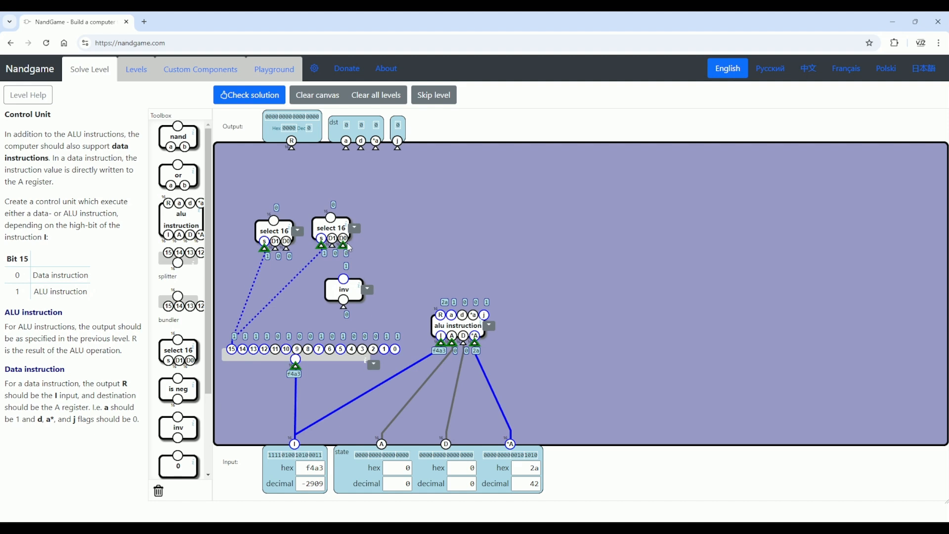
drag(345, 245, 453, 319)
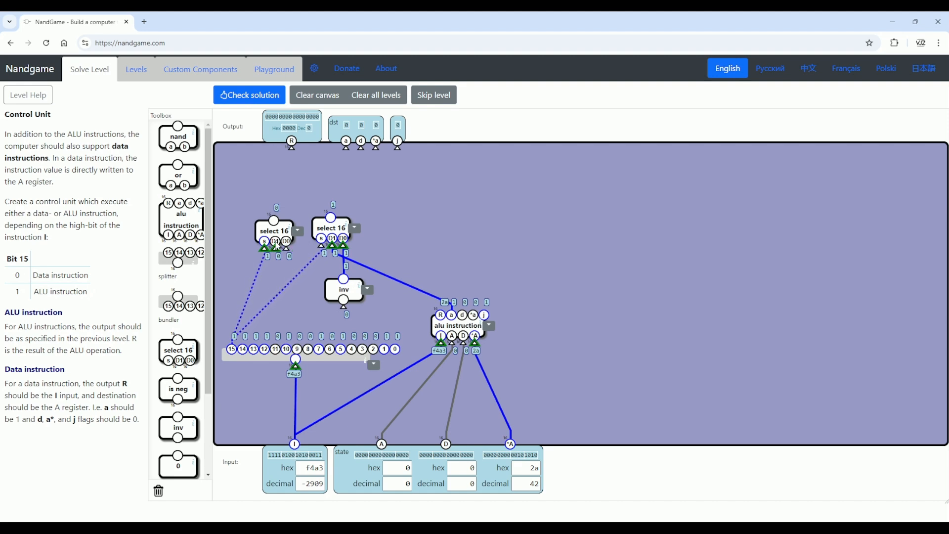
Wire the first select 16's D1 to the alu instruction's R output and its D0 to the I input, spacing the selects apart
drag(276, 245, 440, 315)
triple_click(89, 398)
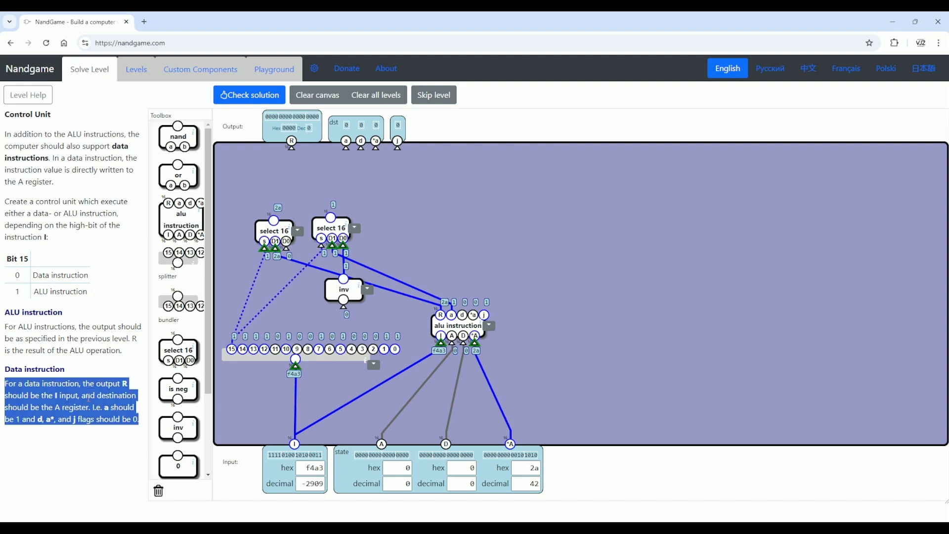
drag(284, 227, 272, 217)
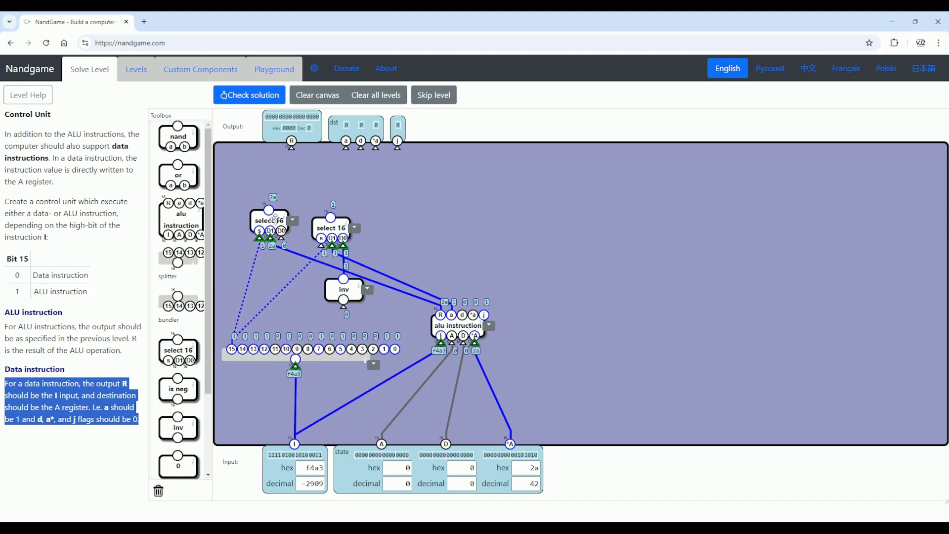
drag(330, 225, 336, 215)
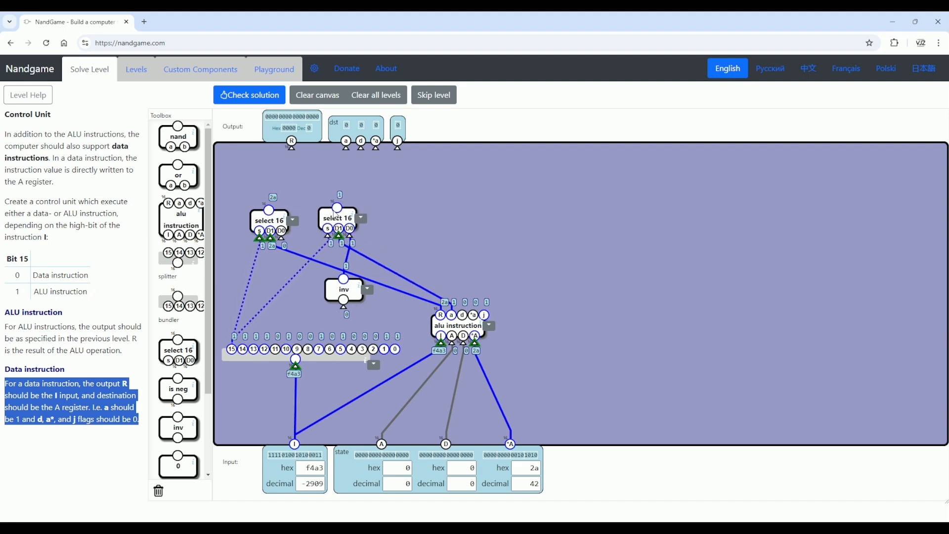
drag(281, 231, 296, 443)
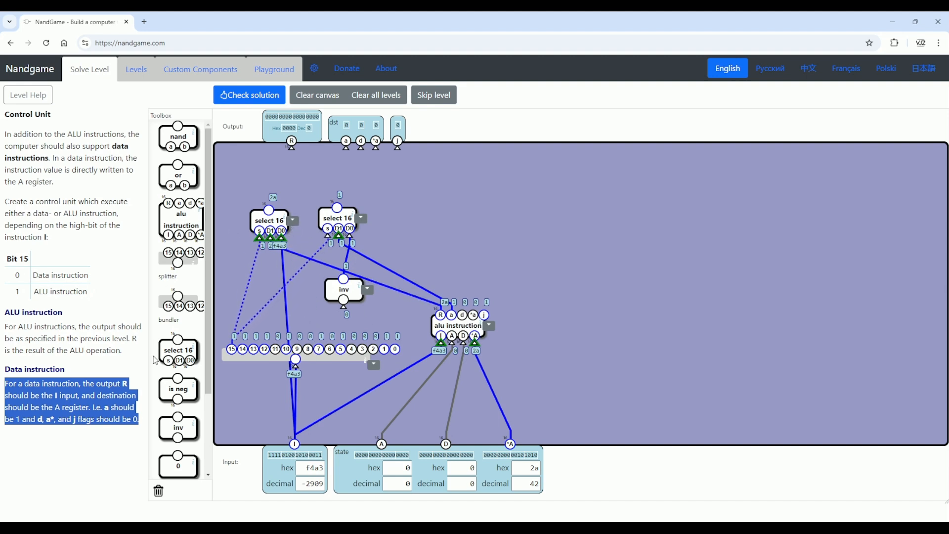
Add a nand with an inv above it, and wire the nand's a to splitter bit 15 and b to the alu instruction's d output
scroll(198, 184, down, 2)
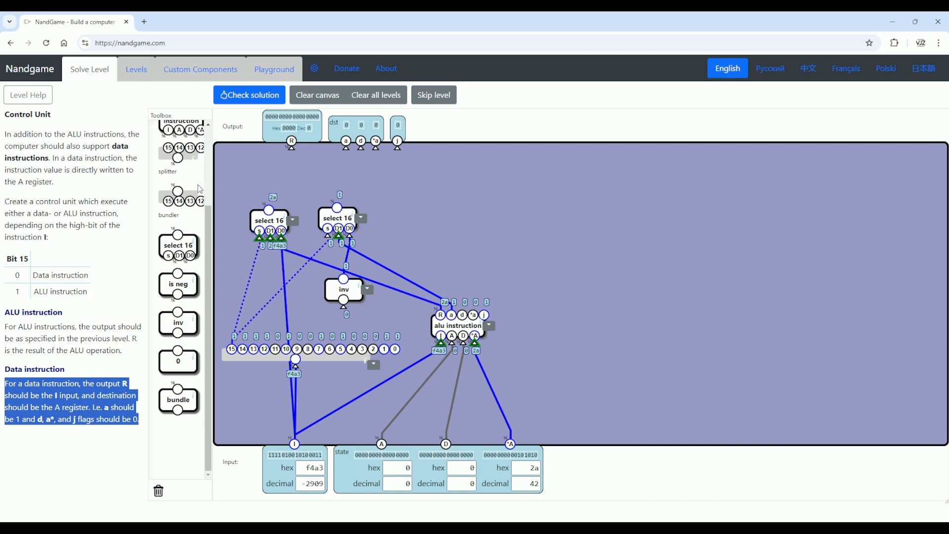
scroll(199, 187, up, 2)
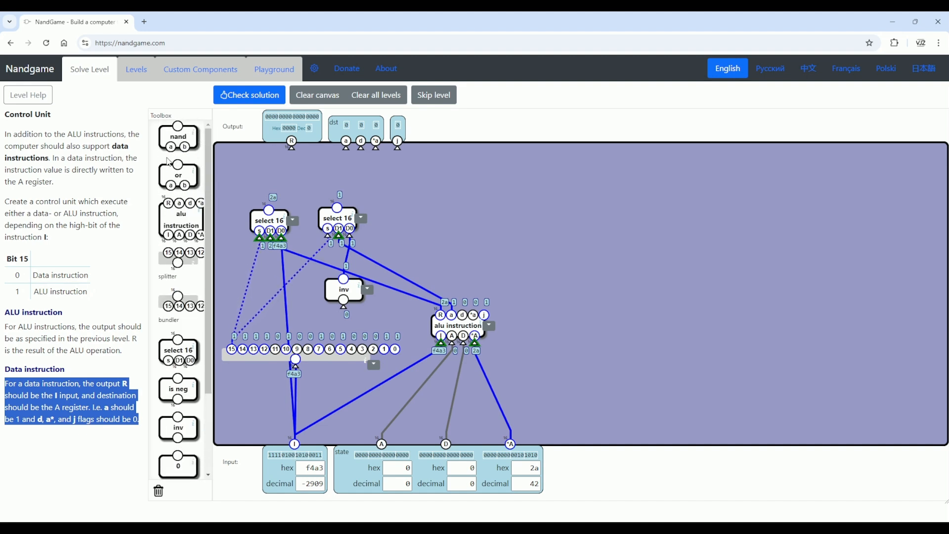
drag(169, 151, 417, 226)
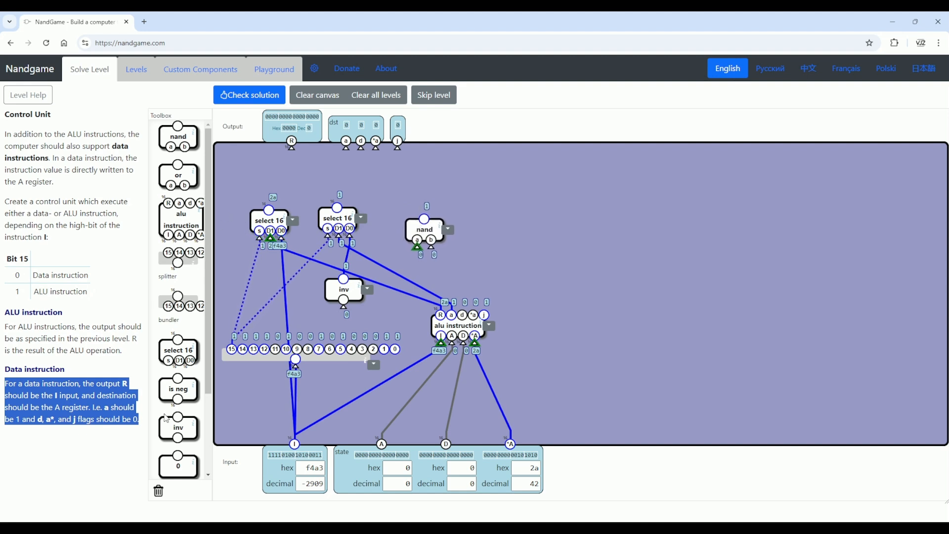
drag(174, 425, 404, 182)
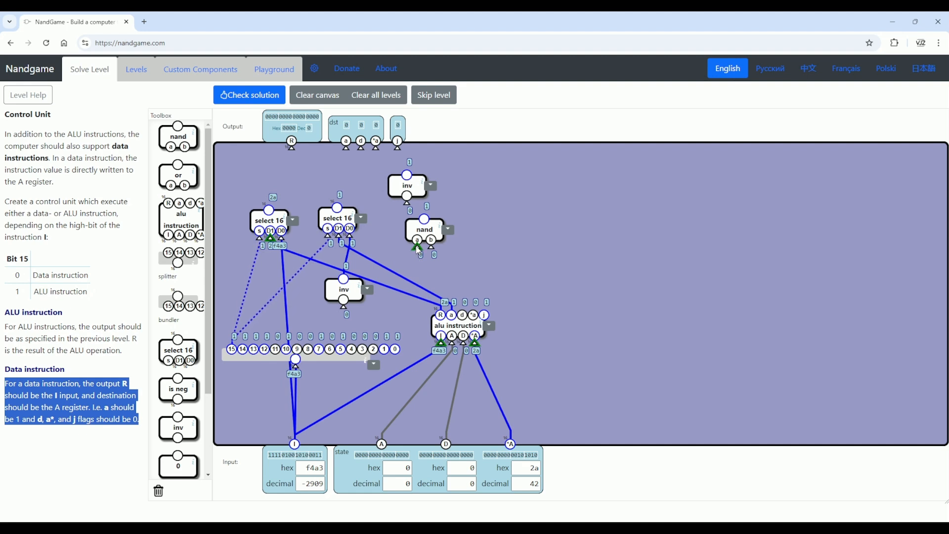
drag(419, 250, 233, 350)
drag(437, 242, 463, 315)
Wire the new inv's input to the nand's output and the d output to the inv, spacing the two gates apart
drag(419, 185, 422, 181)
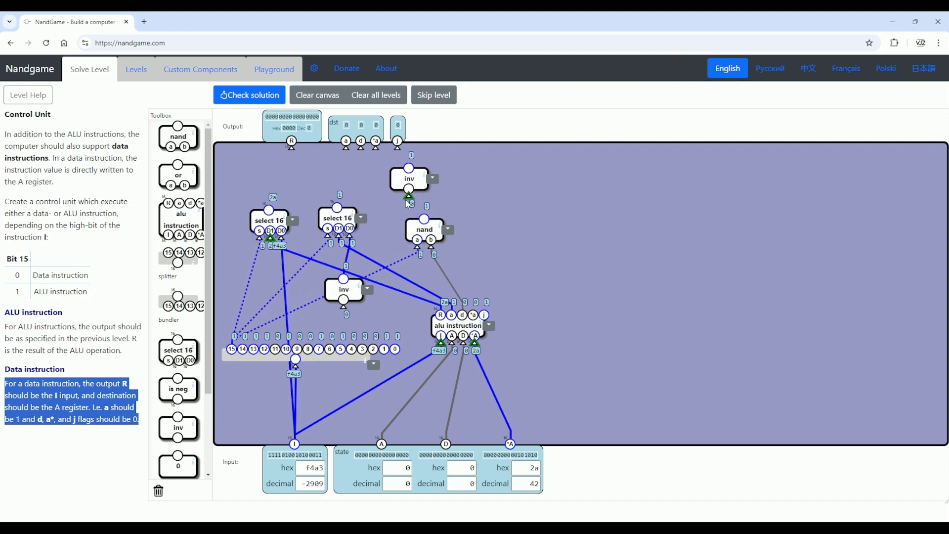
drag(412, 201, 425, 220)
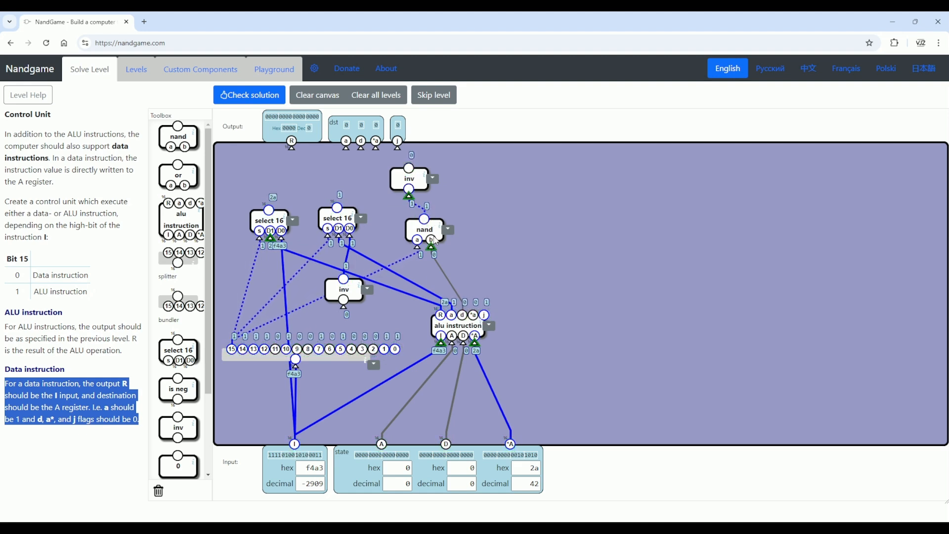
drag(428, 247, 463, 316)
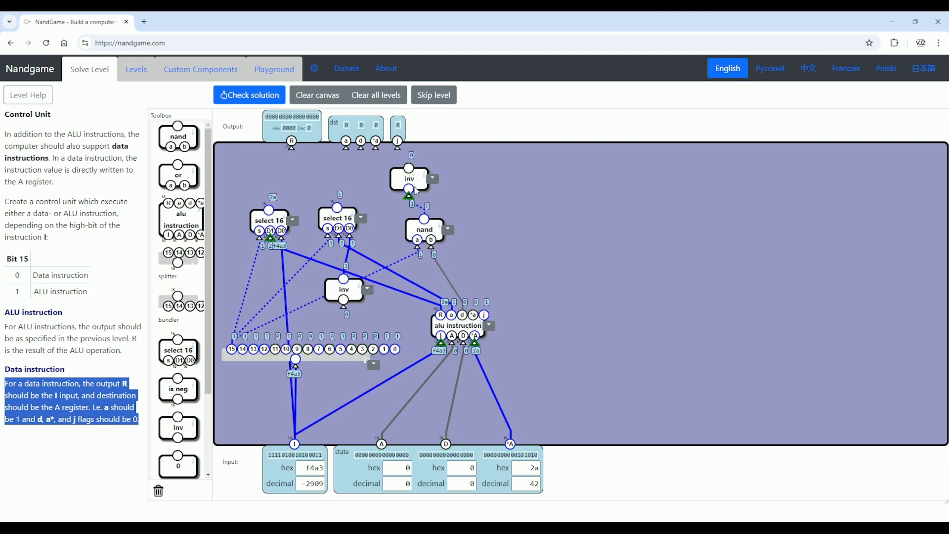
drag(412, 177, 401, 181)
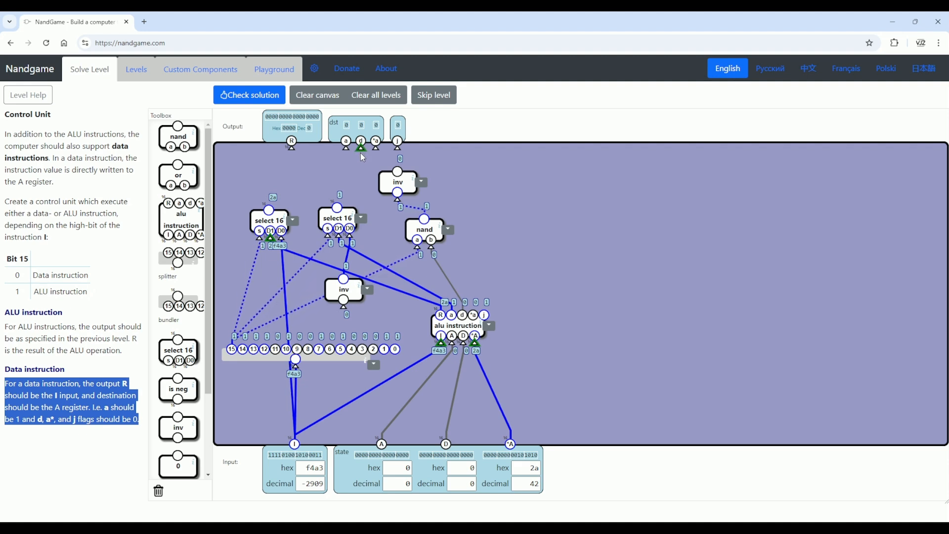
drag(360, 147, 418, 190)
click(421, 182)
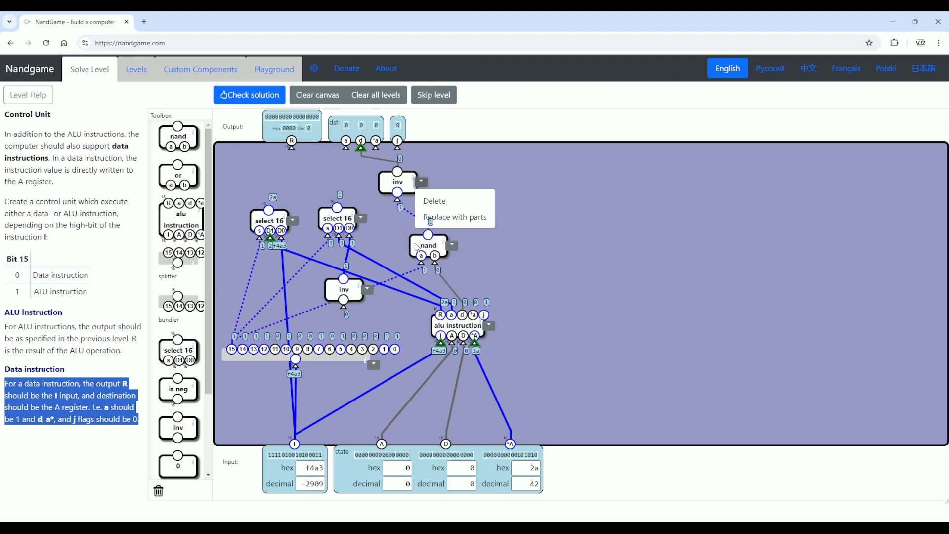
drag(416, 246, 410, 244)
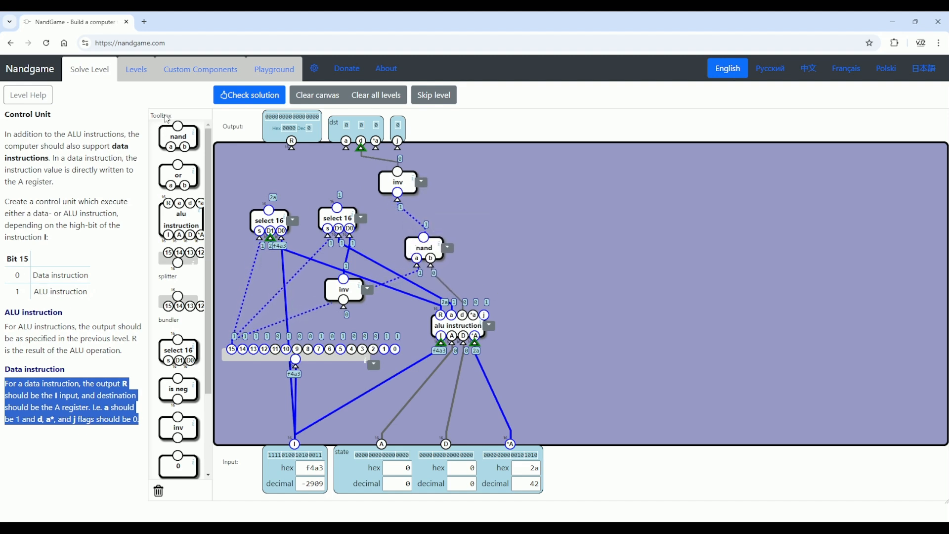
Add two more nands beside the first and wire the second nand's a to splitter bit 15 and b to the alu instruction's *a output
drag(172, 137, 470, 252)
scroll(193, 212, down, 2)
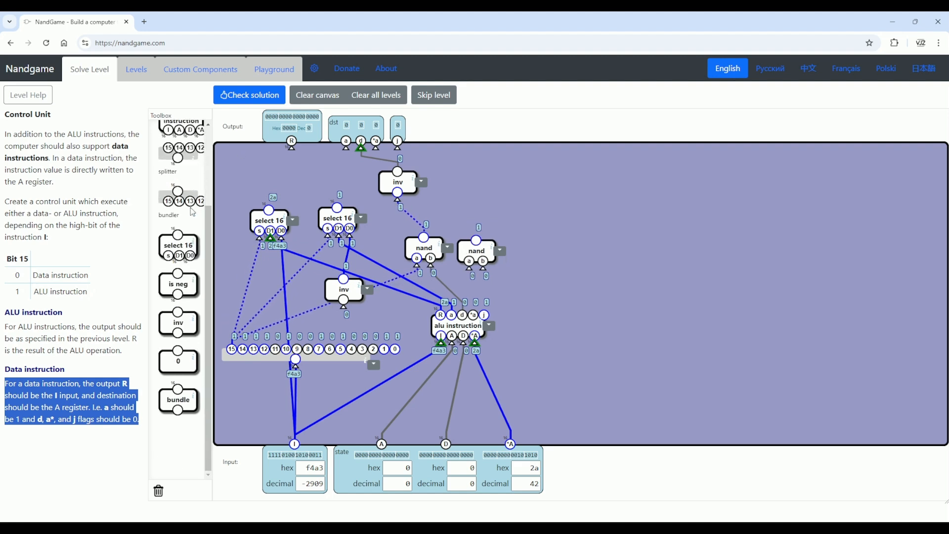
scroll(183, 121, up, 2)
drag(182, 130, 536, 249)
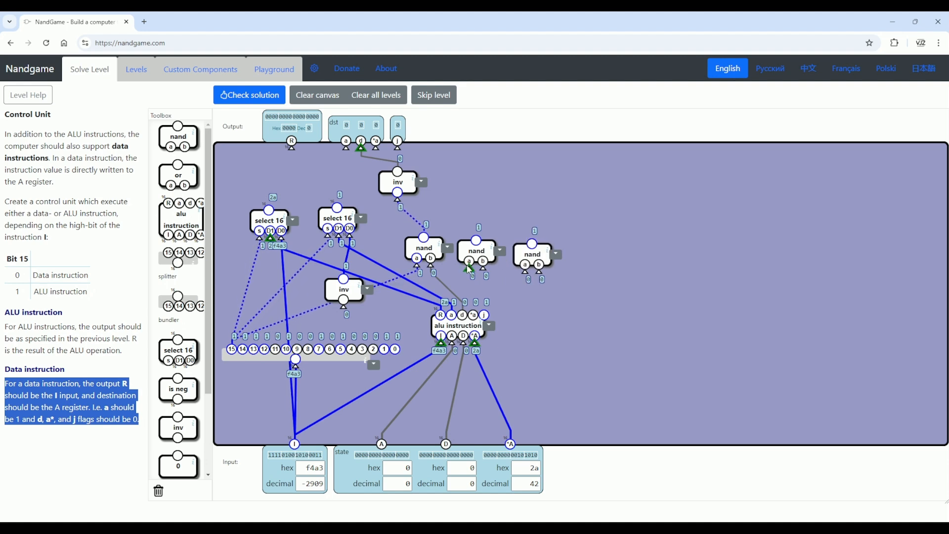
drag(469, 269, 232, 351)
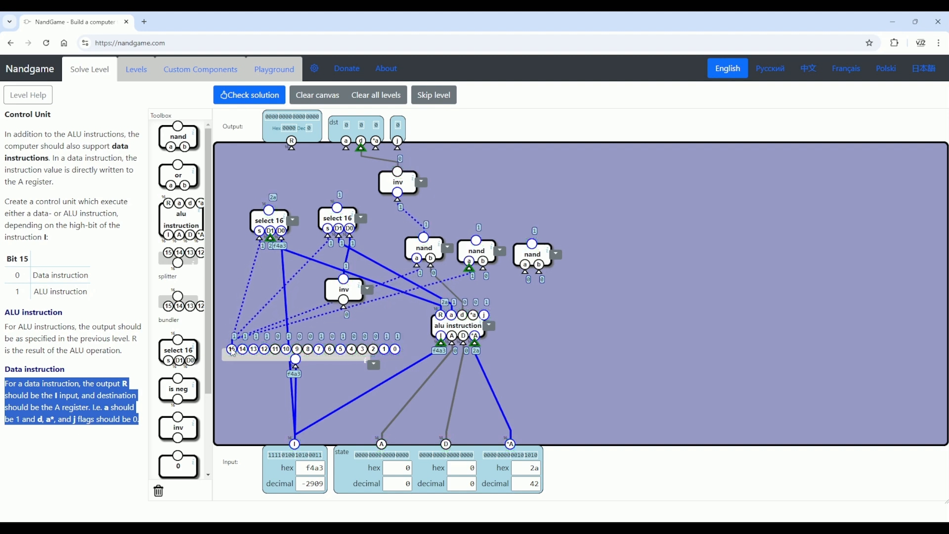
drag(486, 275, 473, 315)
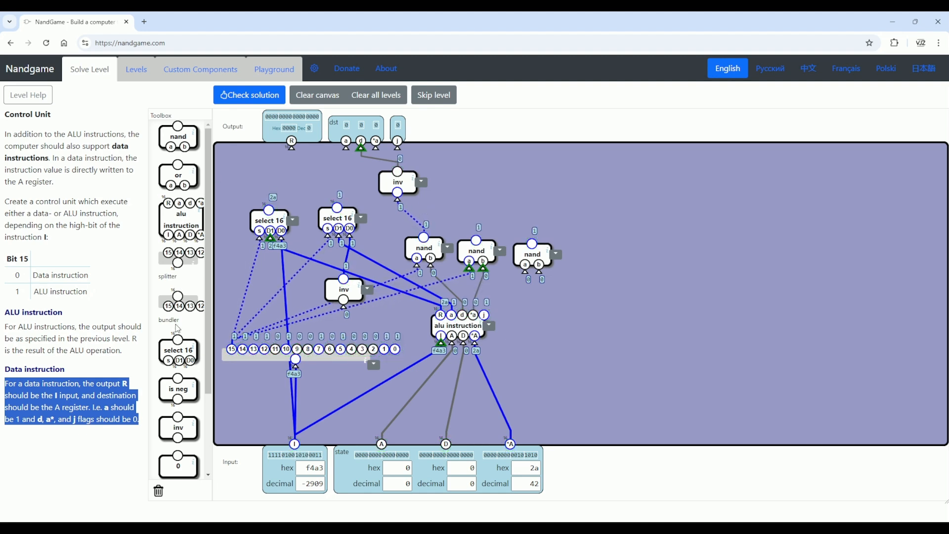
Add an inv fed by the second nand's output and connect the *a destination output to it
scroll(181, 214, down, 2)
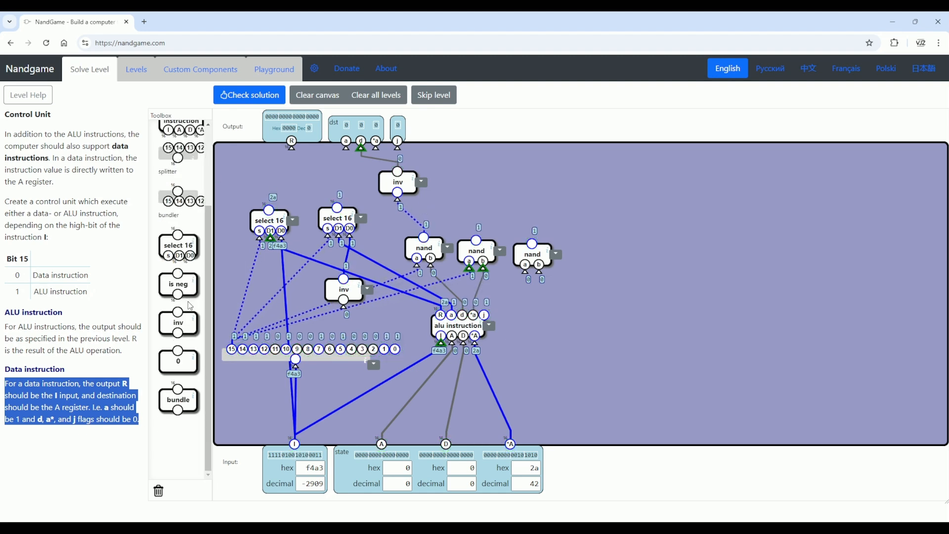
drag(177, 322, 476, 241)
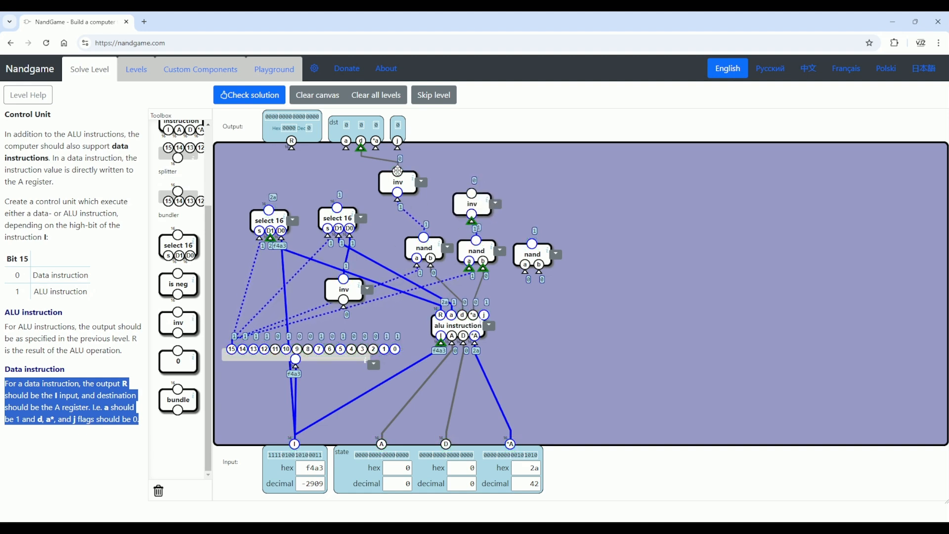
drag(375, 145, 472, 193)
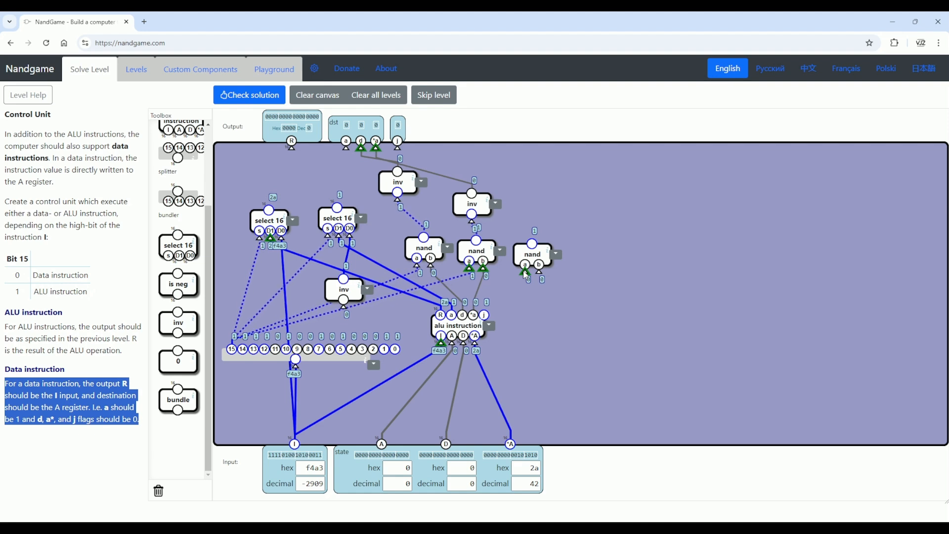
Wire the third nand's b to the alu instruction's j and a to splitter bit 15, and connect the j output through a new inv
drag(538, 273, 482, 315)
drag(539, 272, 484, 317)
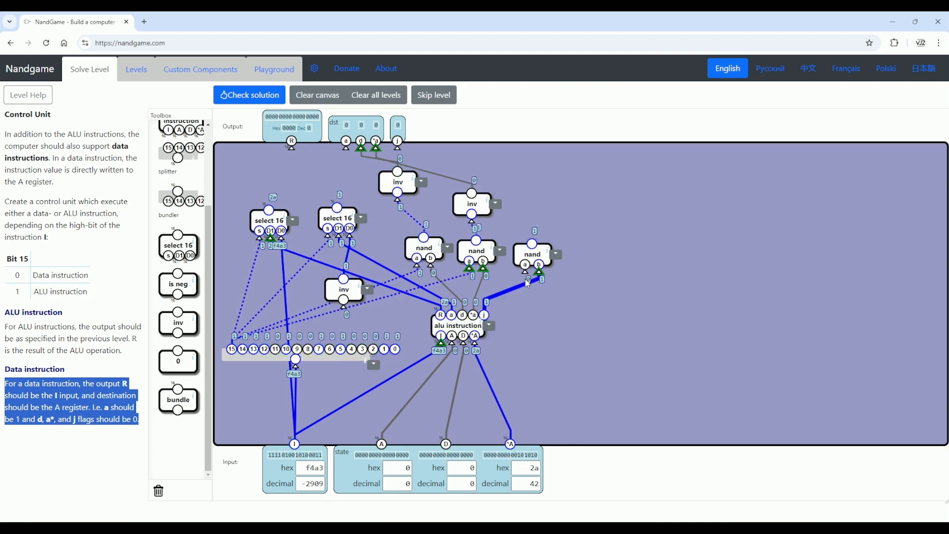
drag(526, 277, 232, 354)
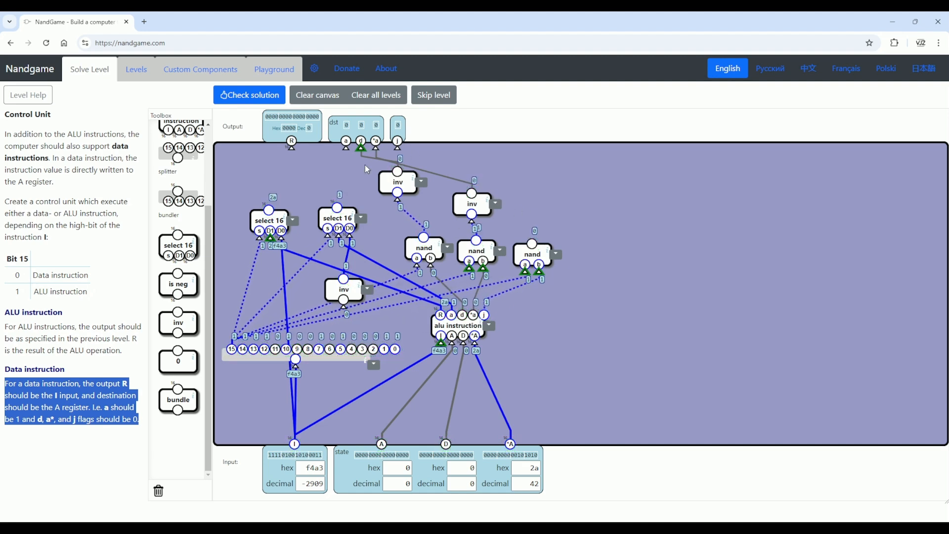
drag(166, 327, 532, 242)
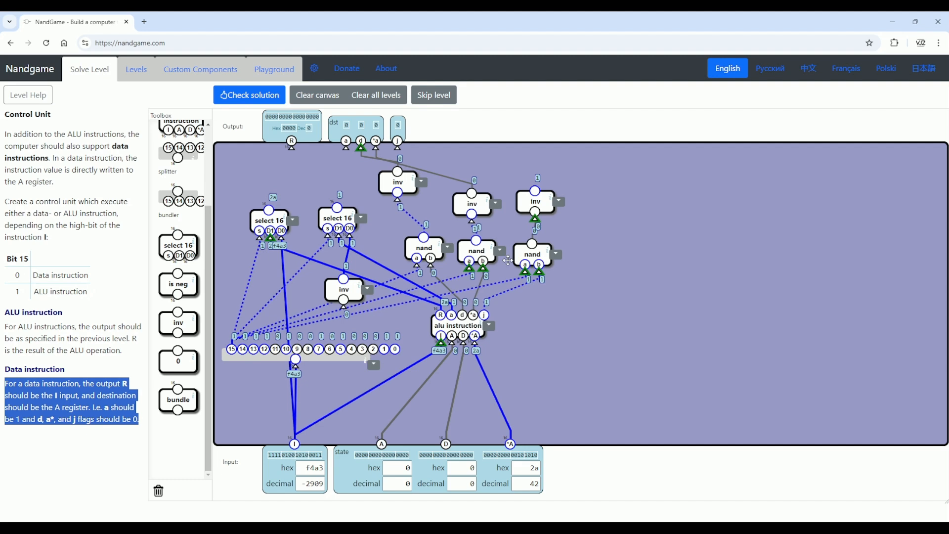
drag(397, 146, 535, 191)
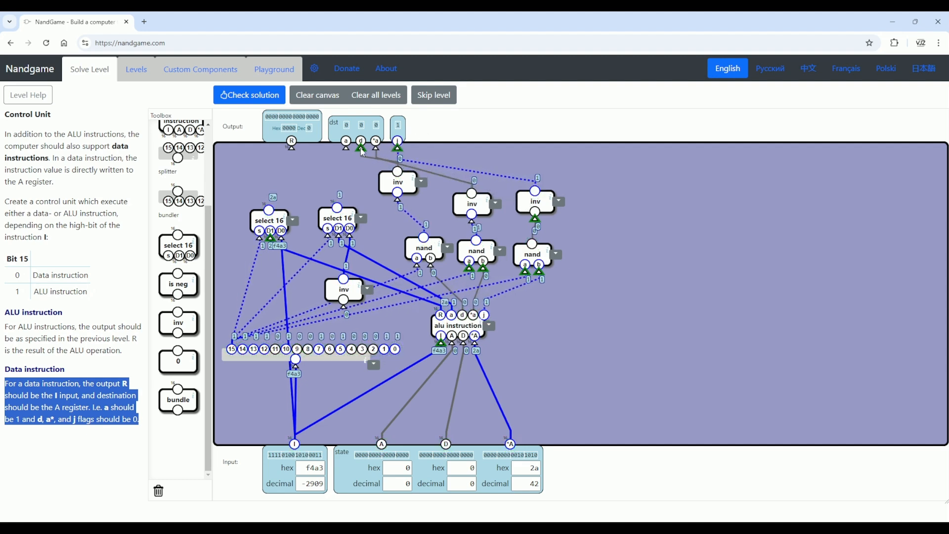
Connect output a to the second select 16 and output R to the first select 16, and check the solution
drag(346, 143, 337, 208)
drag(291, 147, 269, 209)
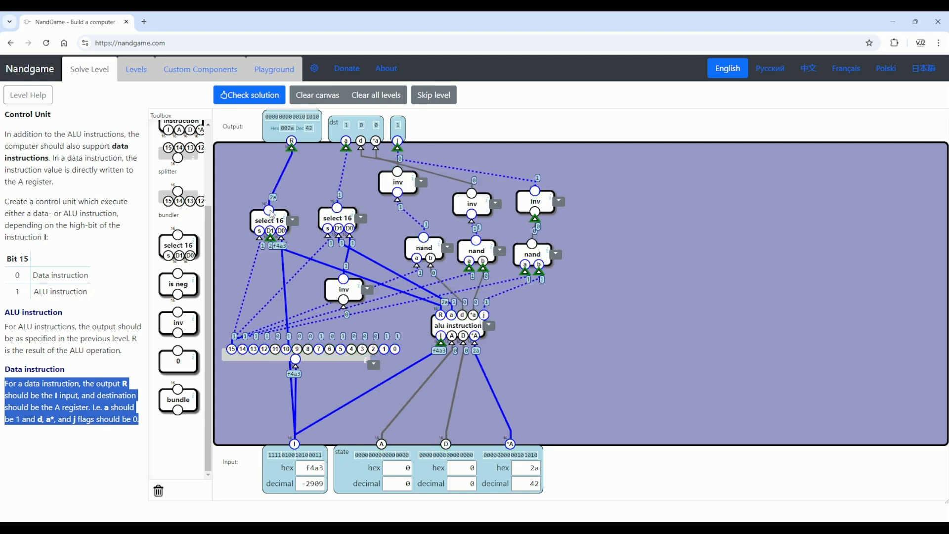
click(251, 100)
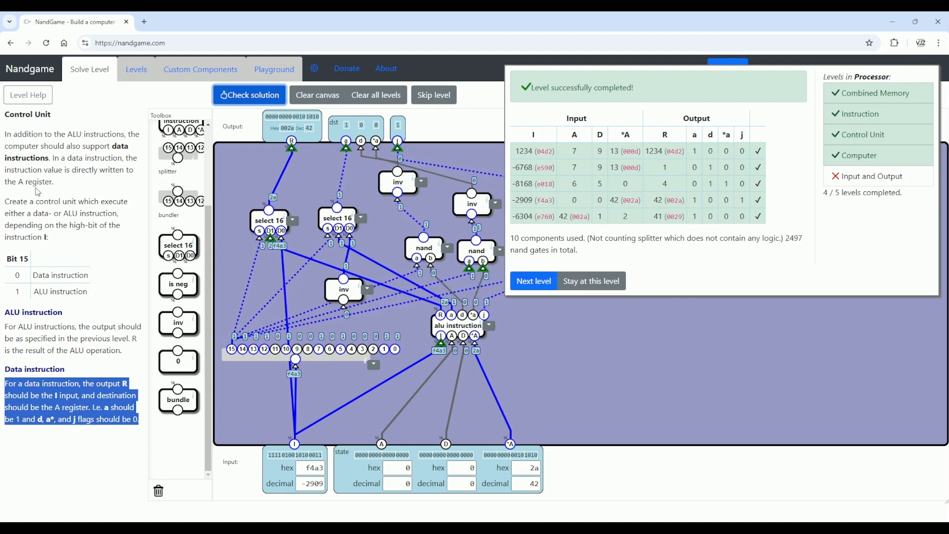
Advance to the Computer level and place a control unit on the canvas
click(524, 281)
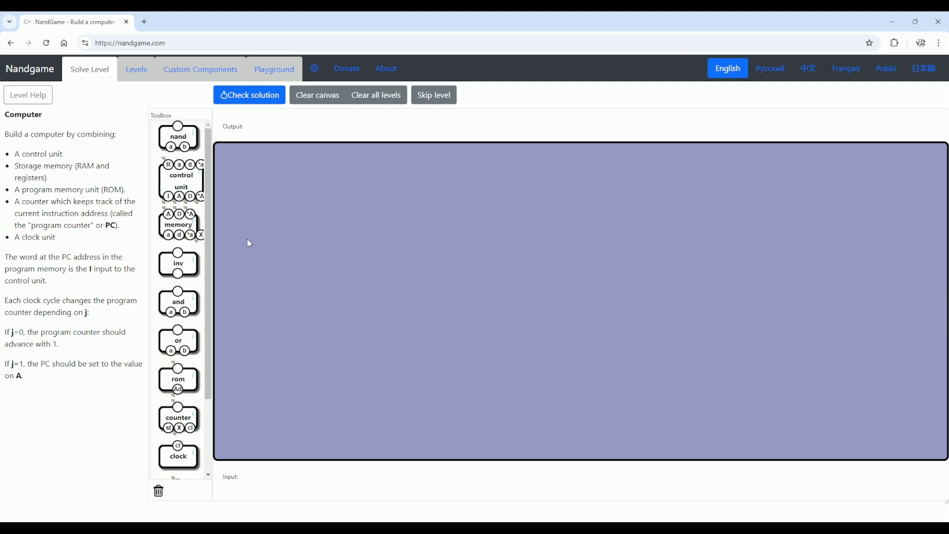
scroll(177, 265, down, 2)
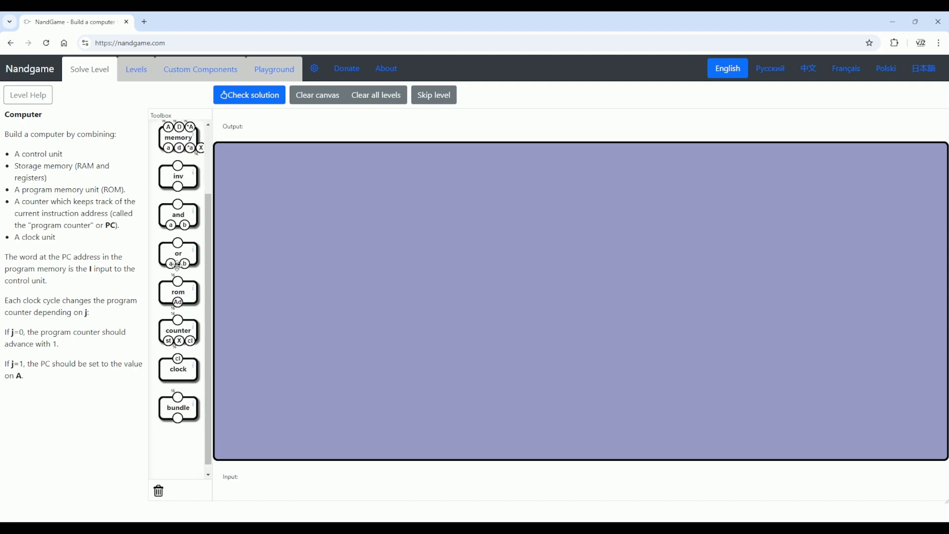
scroll(179, 270, up, 2)
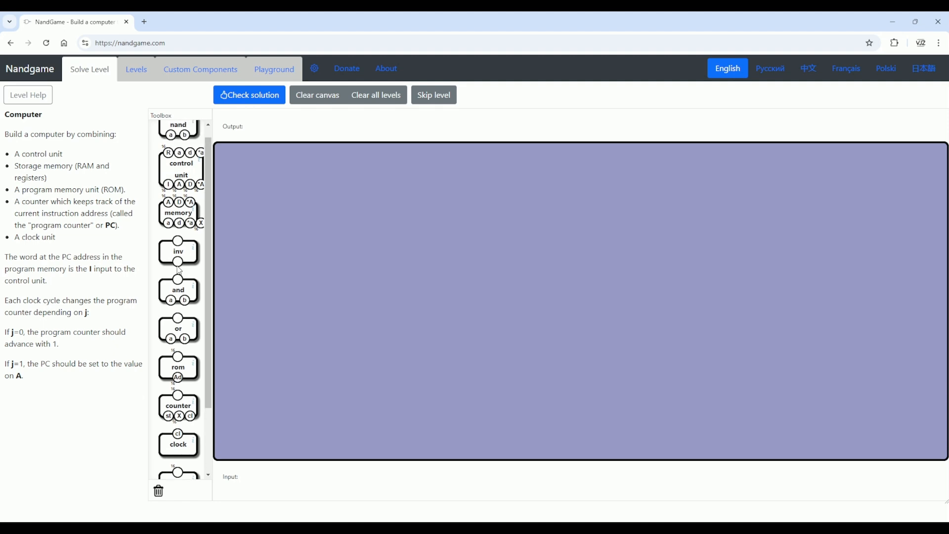
scroll(179, 269, up, 1)
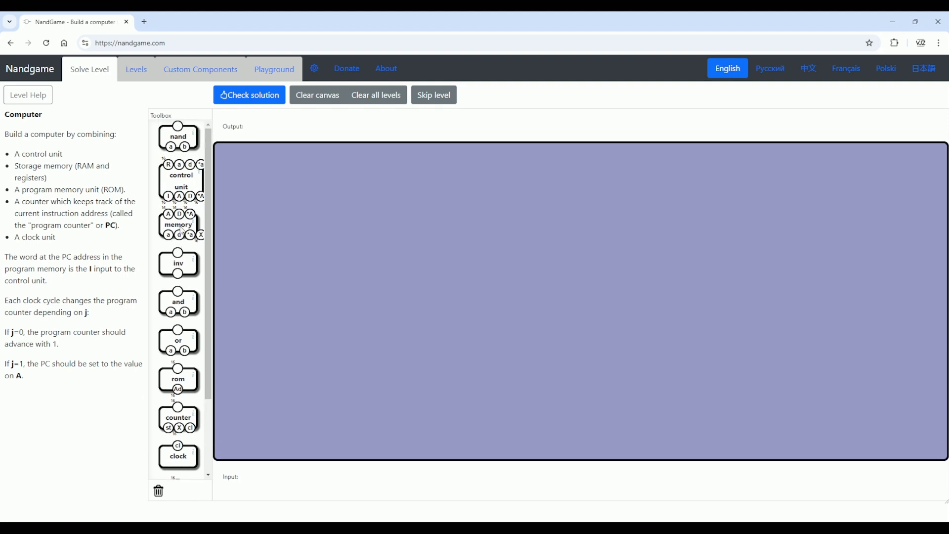
scroll(170, 352, down, 2)
scroll(164, 353, up, 2)
drag(182, 182, 253, 226)
triple_click(42, 152)
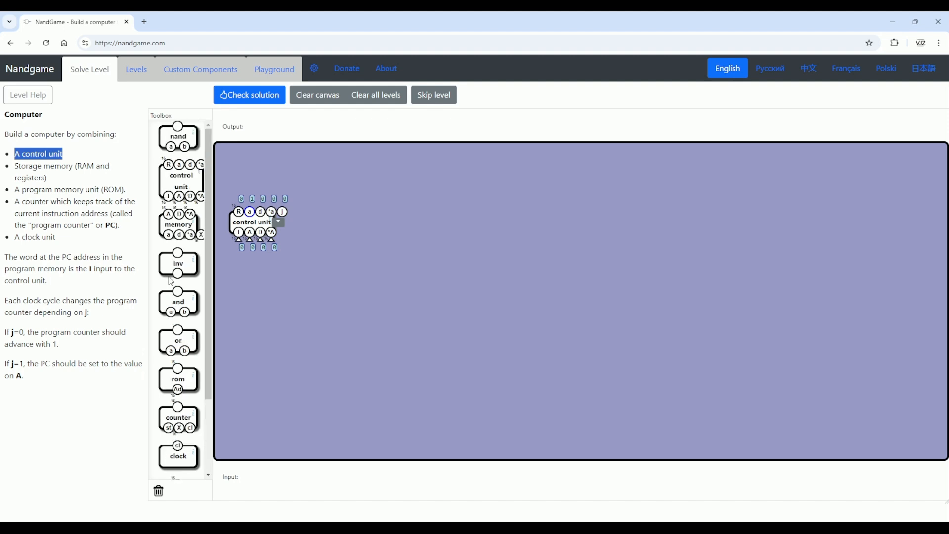
Add a memory beside the control unit and a rom above a clock farther along, lowering the memory and control unit slightly
drag(181, 236, 339, 237)
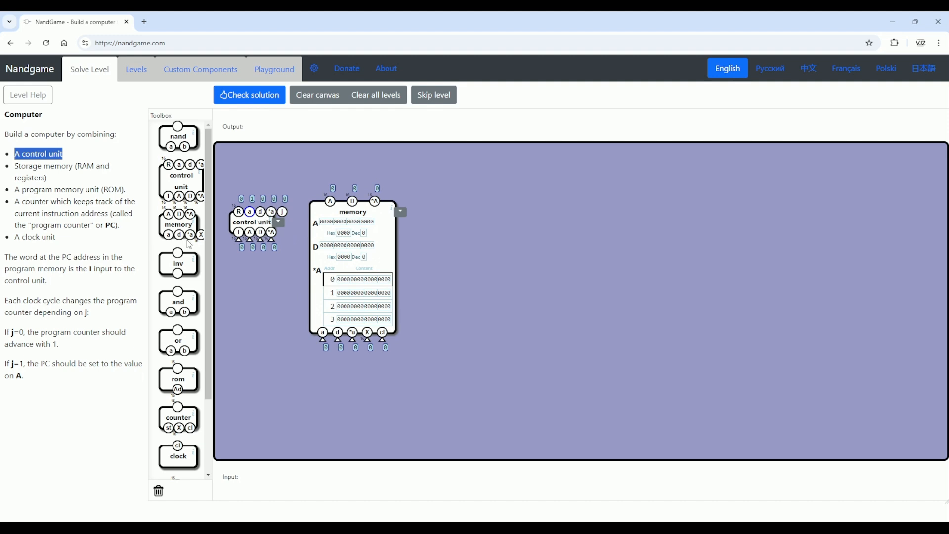
scroll(167, 332, down, 2)
drag(175, 371, 504, 349)
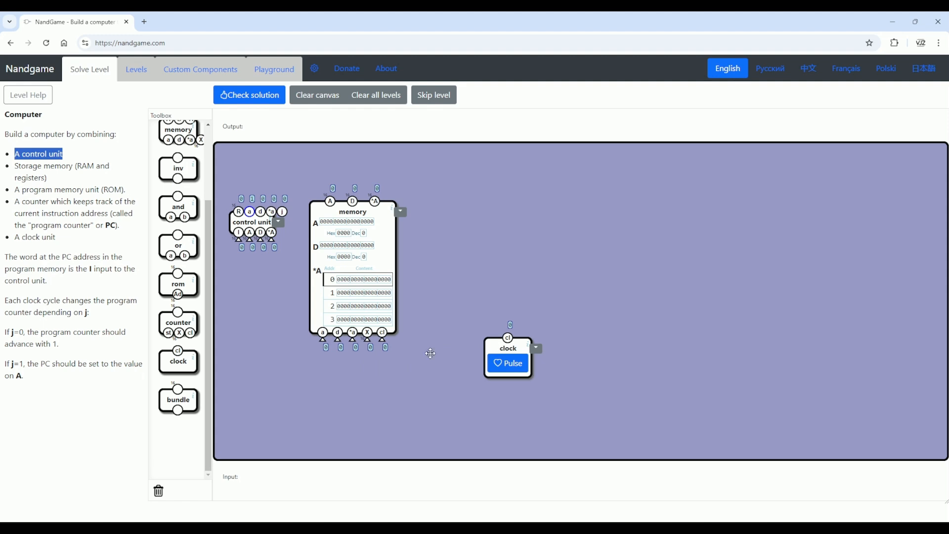
drag(180, 278, 495, 218)
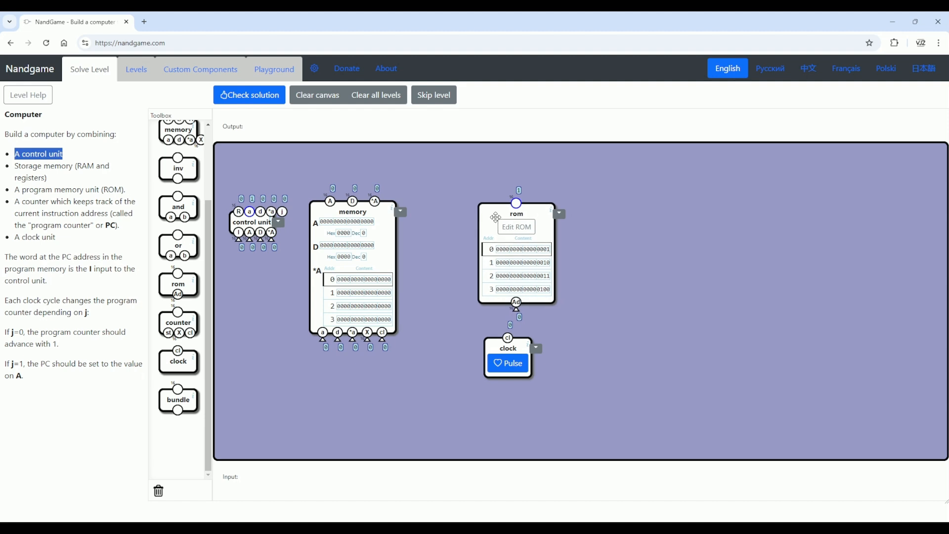
mouse_move(377, 240)
mouse_down()
mouse_move(385, 287)
mouse_move(389, 253)
mouse_up()
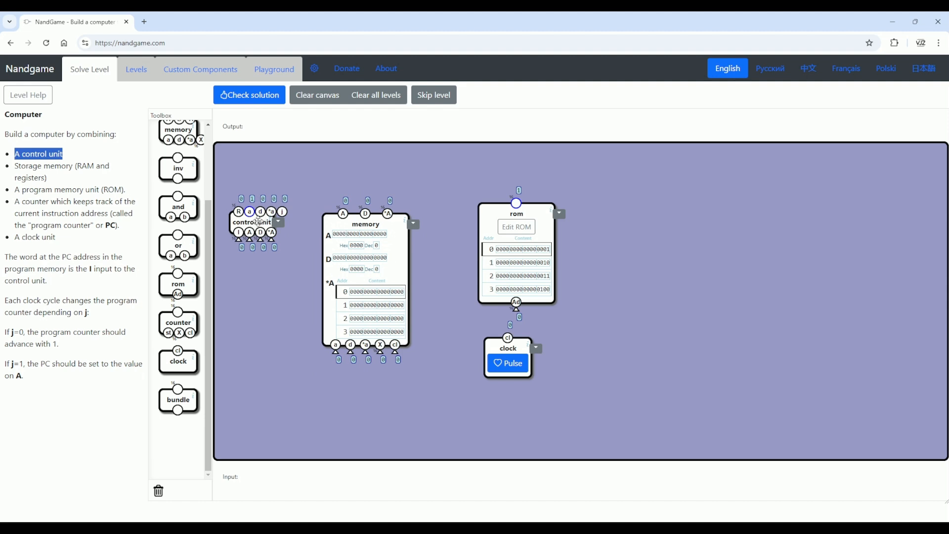
drag(258, 223, 262, 270)
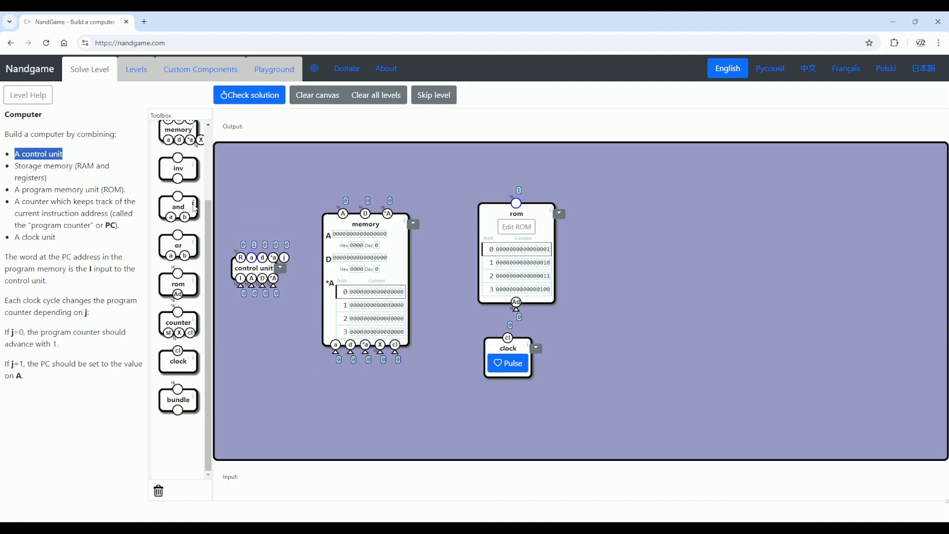
Add a counter component beside the rom and clock
scroll(194, 208, up, 2)
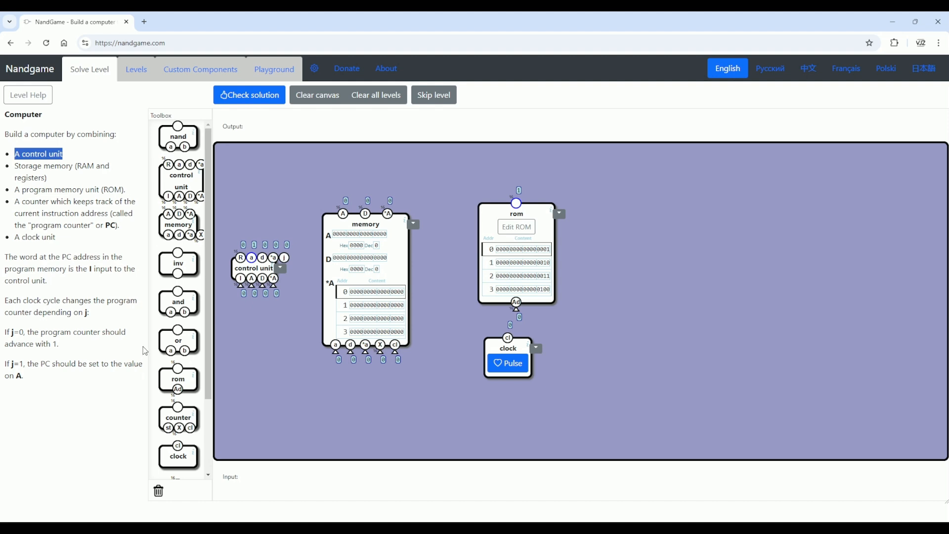
scroll(177, 346, down, 2)
drag(177, 346, 608, 292)
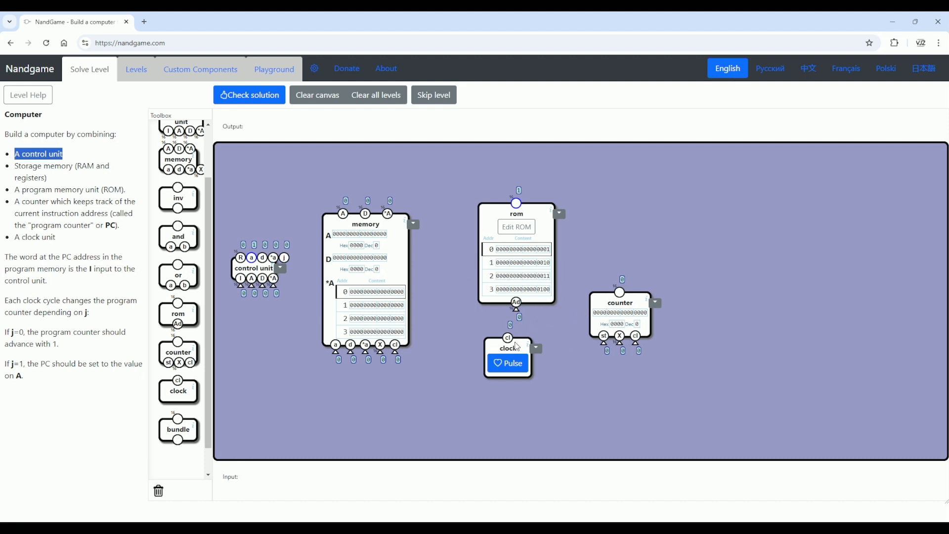
Lower the clock, reposition the memory, and connect the cl inputs of the memory and counter to the clock output
drag(513, 348, 549, 398)
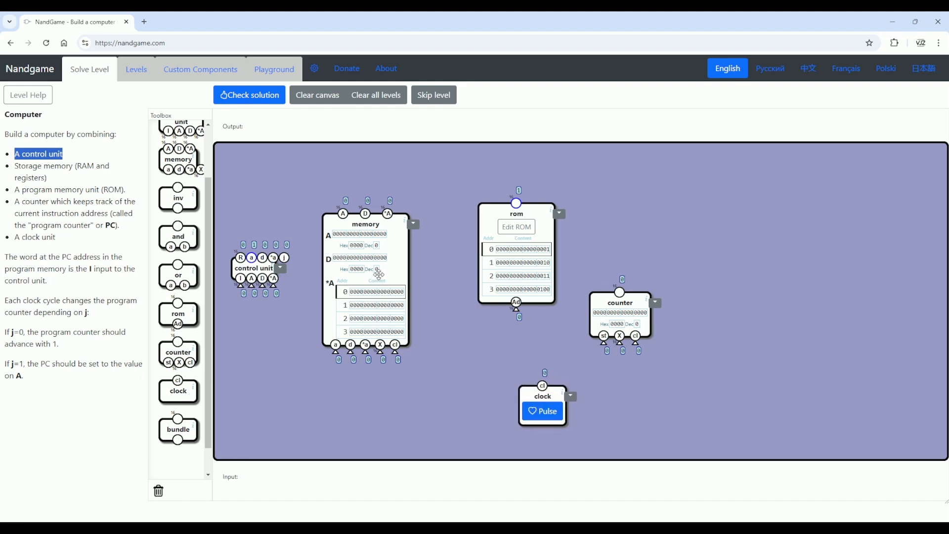
drag(379, 275, 402, 246)
drag(417, 323, 543, 387)
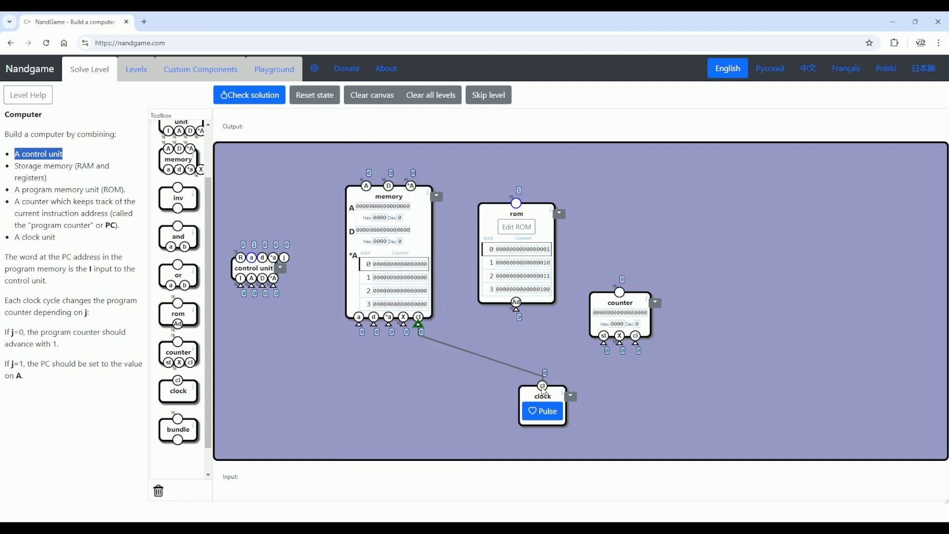
drag(636, 346, 589, 426)
Place the control unit beneath the memory and connect the memory's a, d and *a inputs to the matching control unit outputs
drag(399, 240, 418, 224)
drag(231, 268, 376, 347)
drag(381, 304, 391, 348)
drag(397, 309, 405, 350)
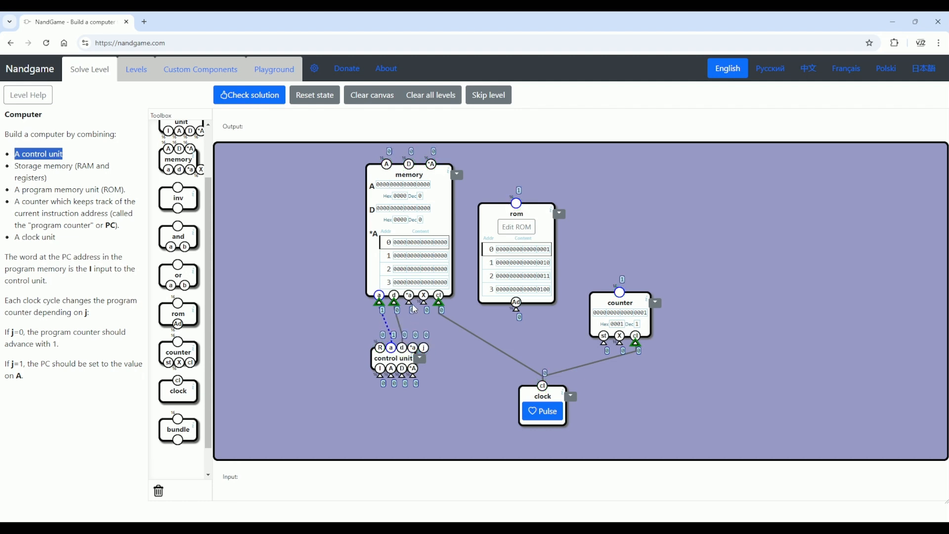
drag(409, 302, 414, 350)
drag(400, 358, 409, 364)
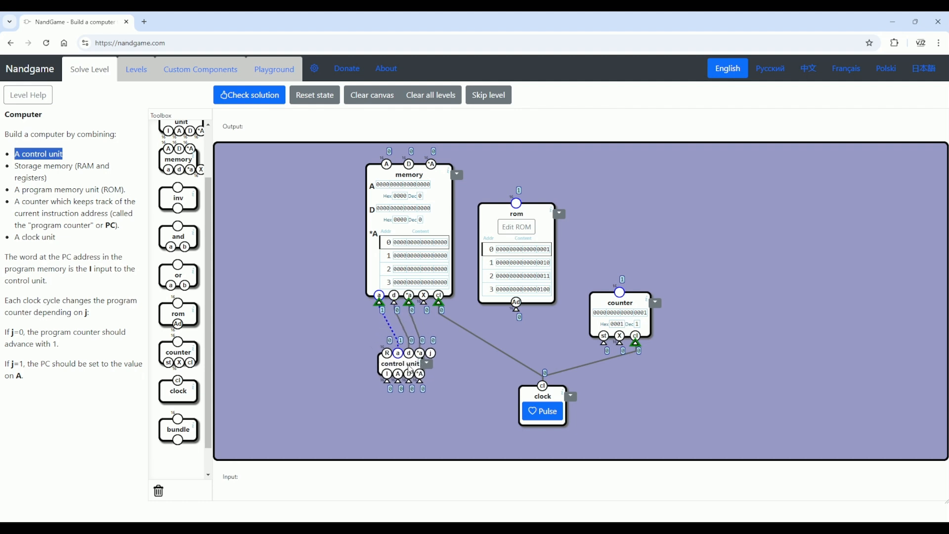
Shift the memory slightly closer to the control unit and connect the control unit's A, D and *A inputs to the matching memory outputs
drag(414, 190, 404, 206)
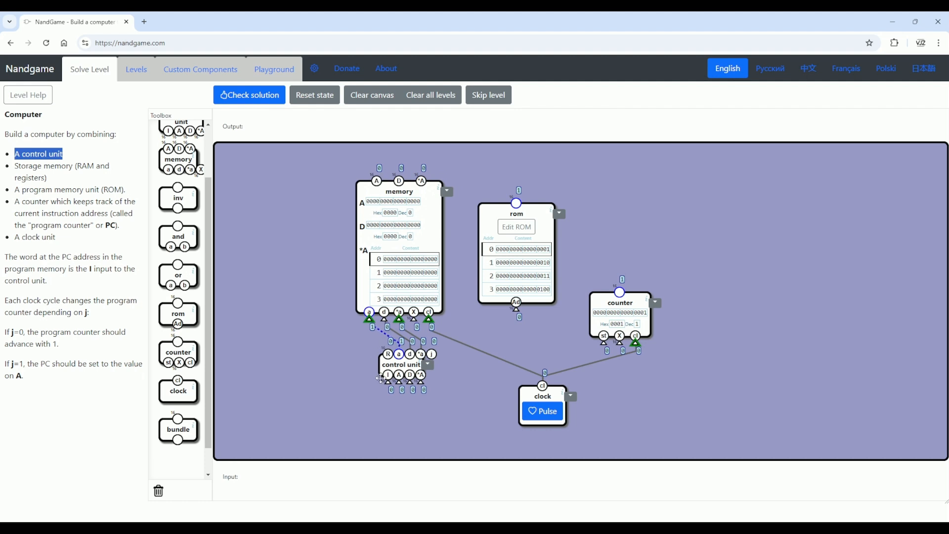
drag(400, 388, 375, 184)
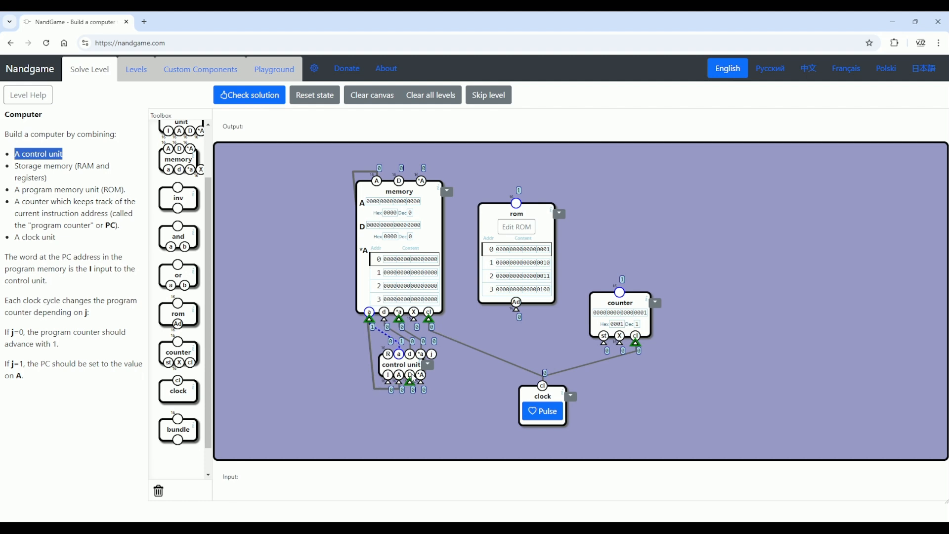
drag(410, 385, 397, 184)
drag(421, 387, 419, 184)
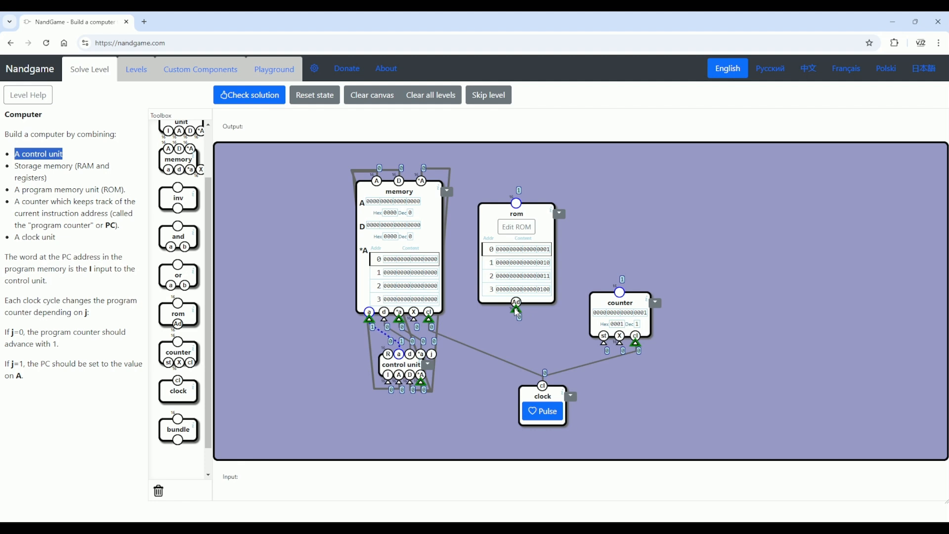
Move the rom higher, place the counter beneath it, and connect the rom's Ad input to the counter output
drag(516, 311, 435, 355)
drag(544, 226, 591, 198)
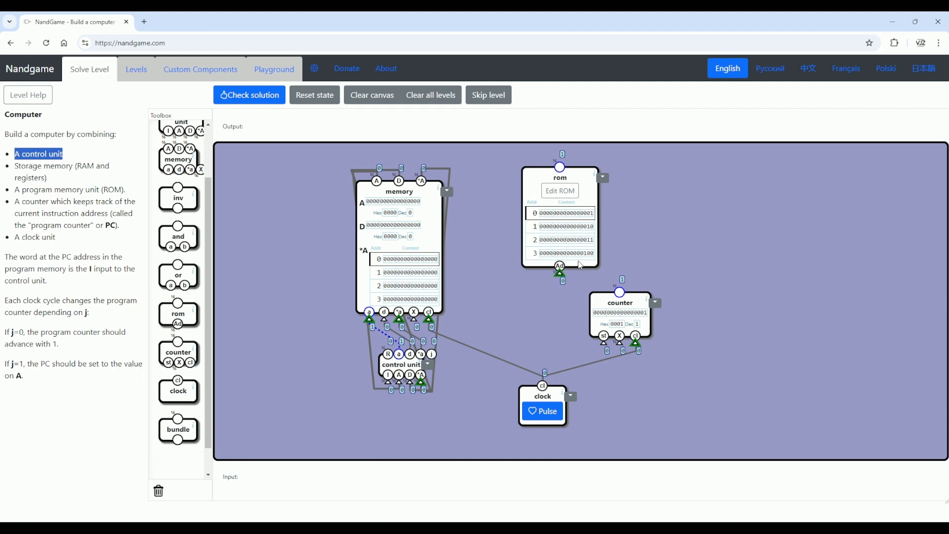
drag(560, 273, 501, 318)
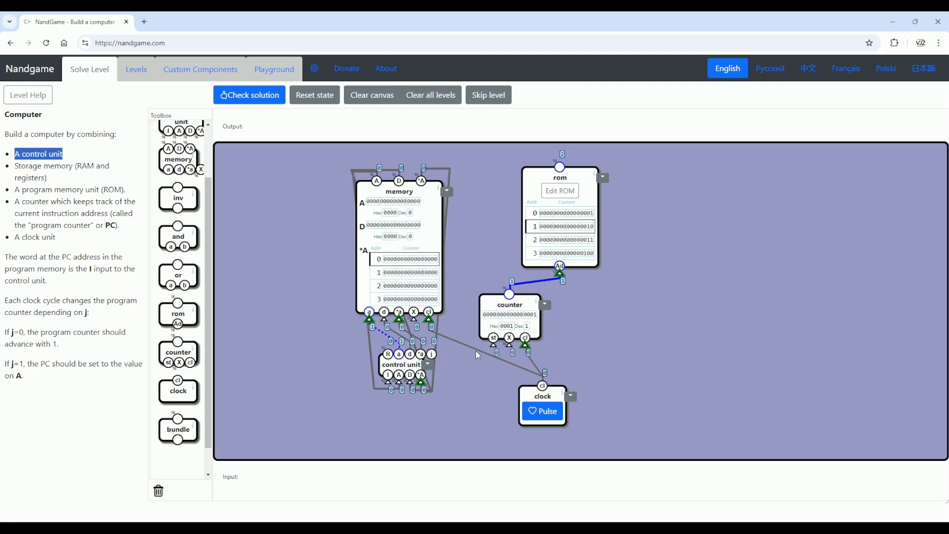
Connect the counter's st input to control unit output j and the control unit's I input to the rom output, aligning the rom above the counter
drag(491, 353, 432, 356)
drag(562, 183, 534, 181)
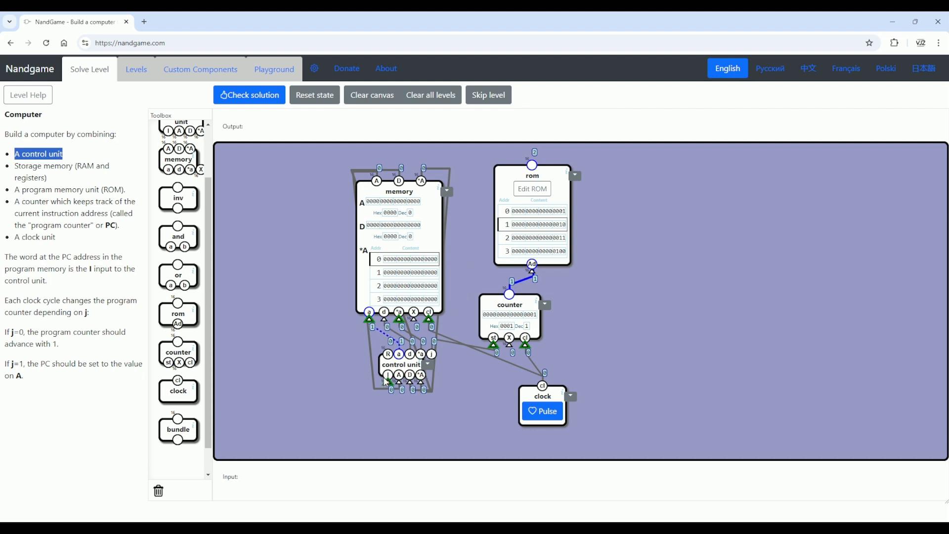
drag(387, 381, 534, 164)
drag(424, 388, 532, 164)
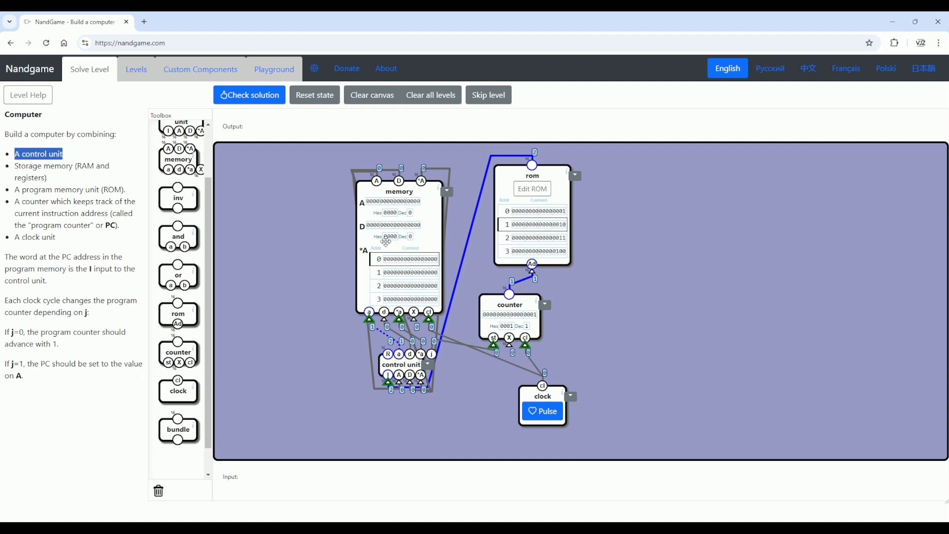
Move the memory away from the control unit, then connect its X input to control unit output R and the counter's X input to memory output A
drag(389, 241, 272, 257)
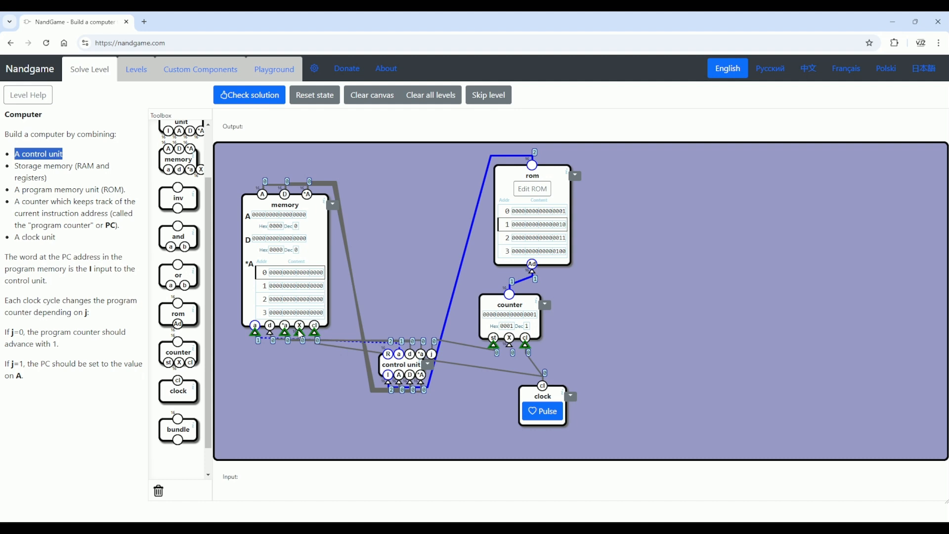
drag(300, 335, 388, 356)
drag(507, 351, 263, 197)
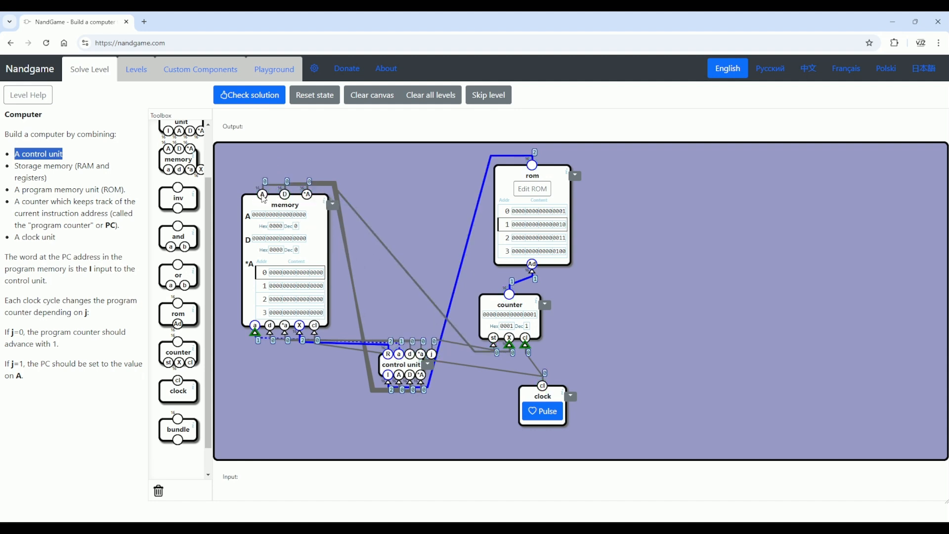
triple_click(57, 366)
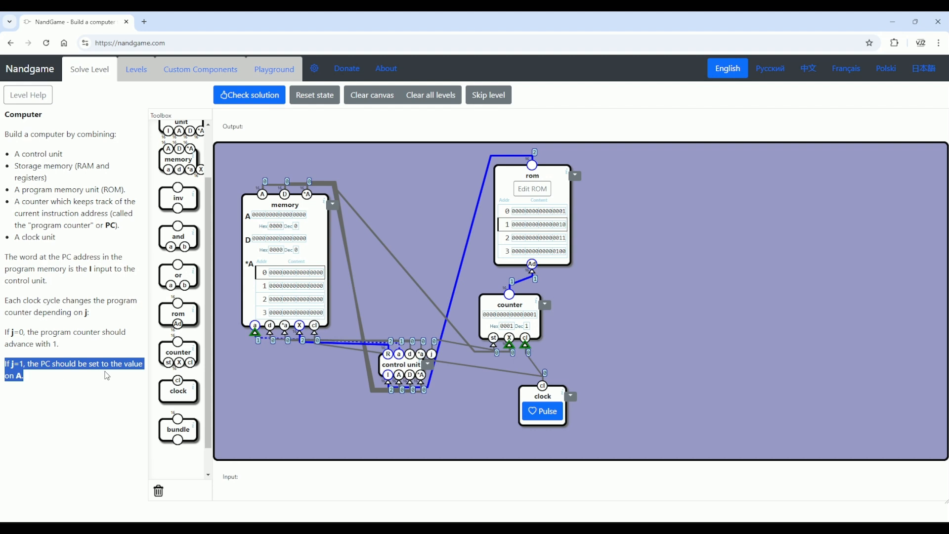
Pulse the clock repeatedly to test that the counter steps through the rom addresses
click(535, 416)
click(535, 416)
click(535, 416)
click(535, 417)
click(535, 416)
click(536, 417)
click(535, 416)
click(536, 416)
click(535, 416)
click(536, 416)
click(535, 416)
click(535, 416)
click(535, 416)
click(536, 416)
click(535, 416)
click(536, 417)
click(535, 416)
click(535, 416)
click(535, 416)
click(535, 416)
click(535, 416)
click(535, 416)
click(535, 416)
click(535, 416)
click(536, 417)
click(535, 416)
click(536, 416)
click(535, 416)
click(535, 416)
click(535, 416)
click(535, 416)
click(535, 416)
click(535, 416)
click(536, 416)
click(535, 416)
click(535, 416)
click(535, 416)
click(535, 416)
click(535, 416)
click(535, 416)
click(535, 416)
click(535, 416)
click(535, 417)
click(535, 416)
click(535, 416)
click(535, 416)
click(536, 416)
click(535, 416)
click(536, 417)
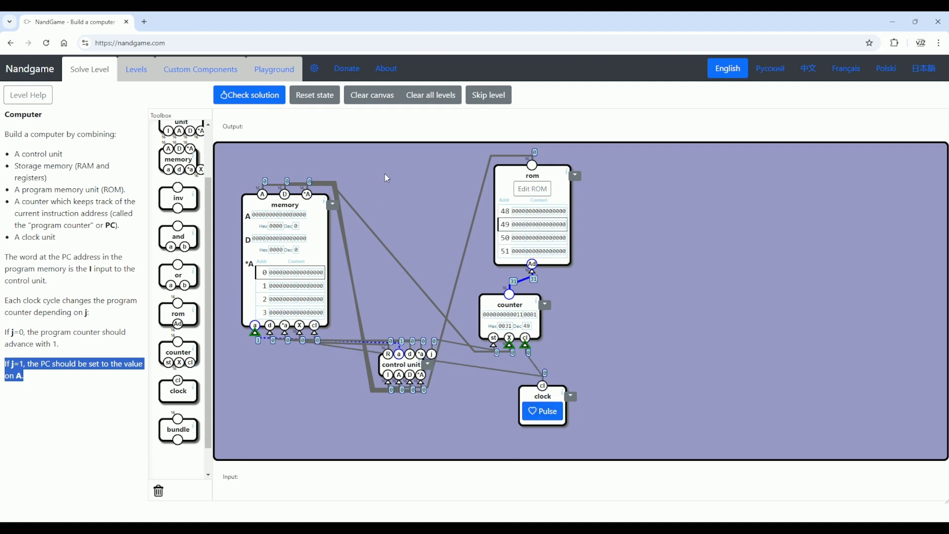
Check the Computer solution, review the nand gate count per kilobyte of RAM, and advance to the Input and Output level
click(230, 95)
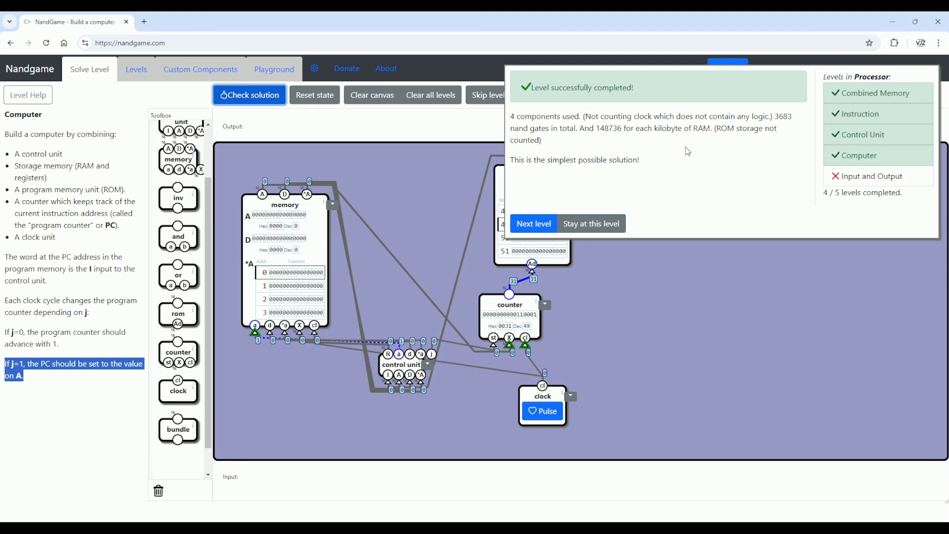
double_click(603, 128)
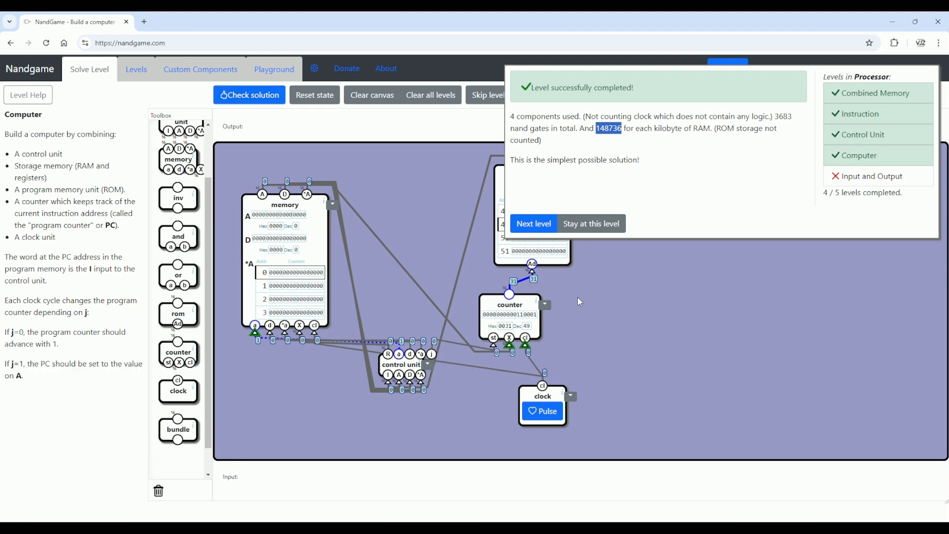
click(553, 231)
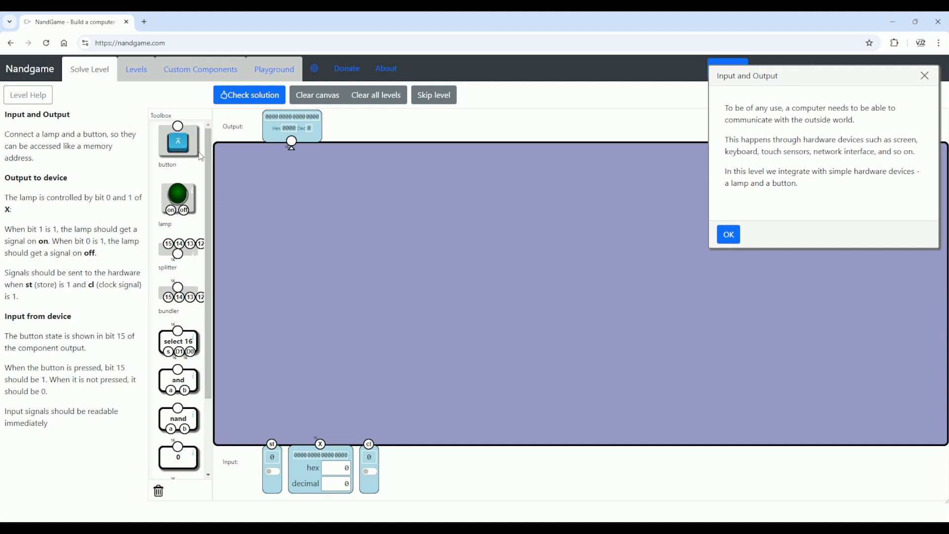
Add a button and a bundler, connecting the button to bundler bit 15 and the bundler output to the level's output, and try the button
drag(188, 137, 266, 255)
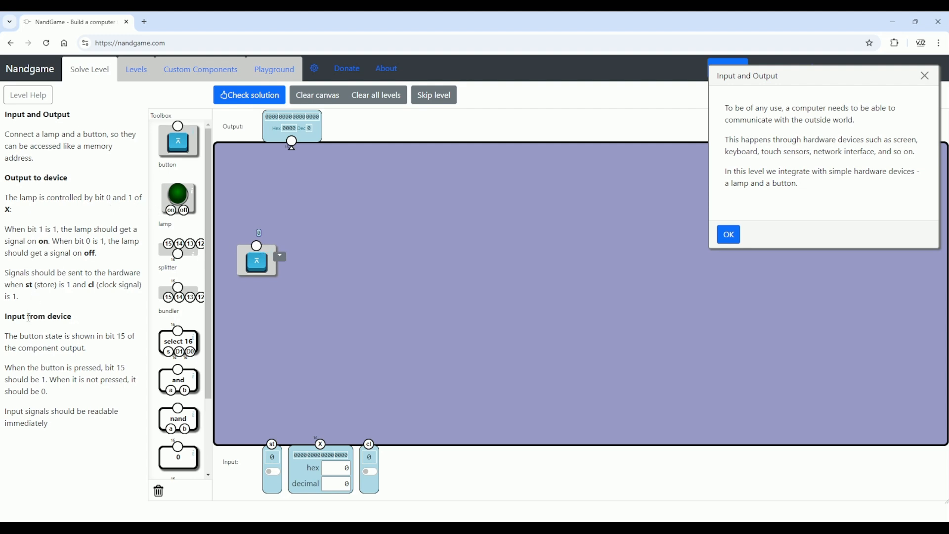
double_click(27, 335)
click(27, 335)
double_click(121, 367)
drag(182, 294, 261, 247)
drag(289, 152, 321, 183)
click(257, 267)
drag(258, 269, 257, 269)
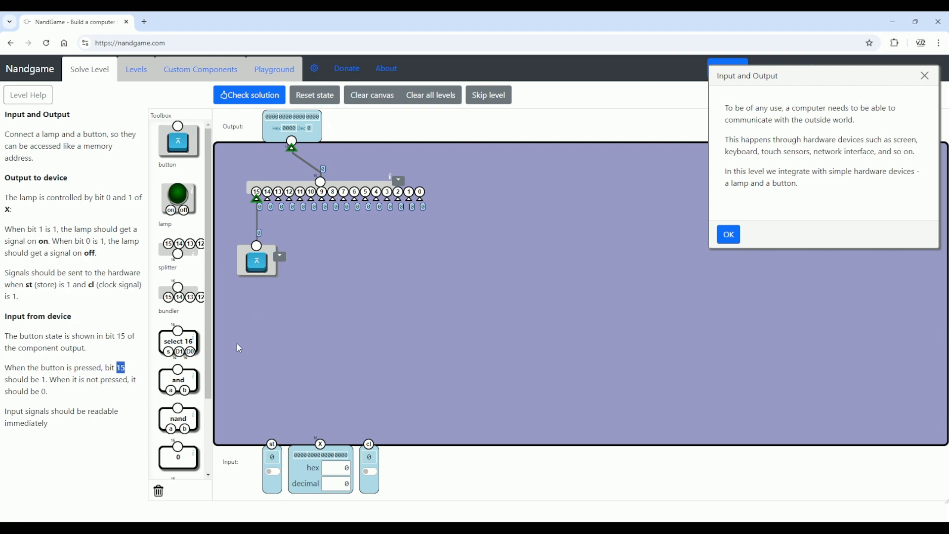
Add a lamp above a splitter, connecting off to bit 0, on to bit 1, and the splitter input to X
drag(190, 201, 371, 258)
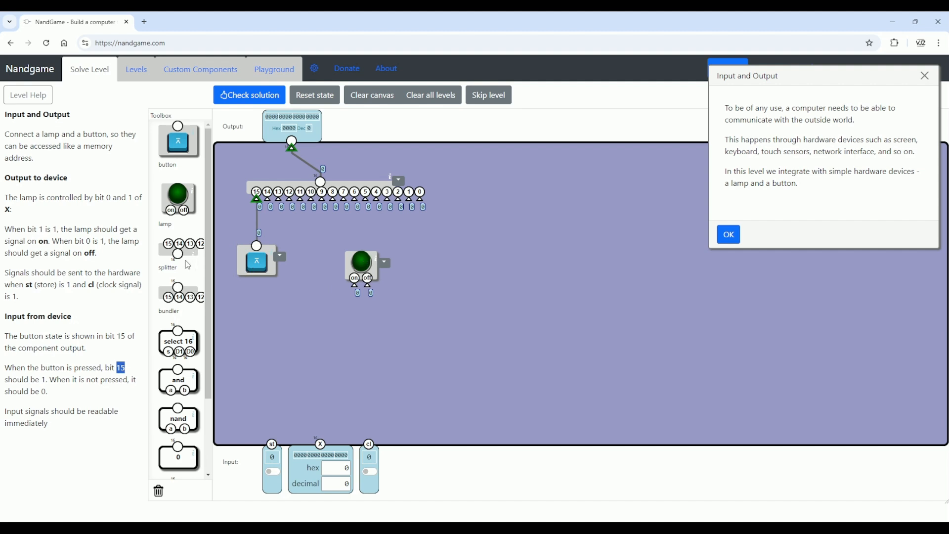
drag(186, 261, 260, 339)
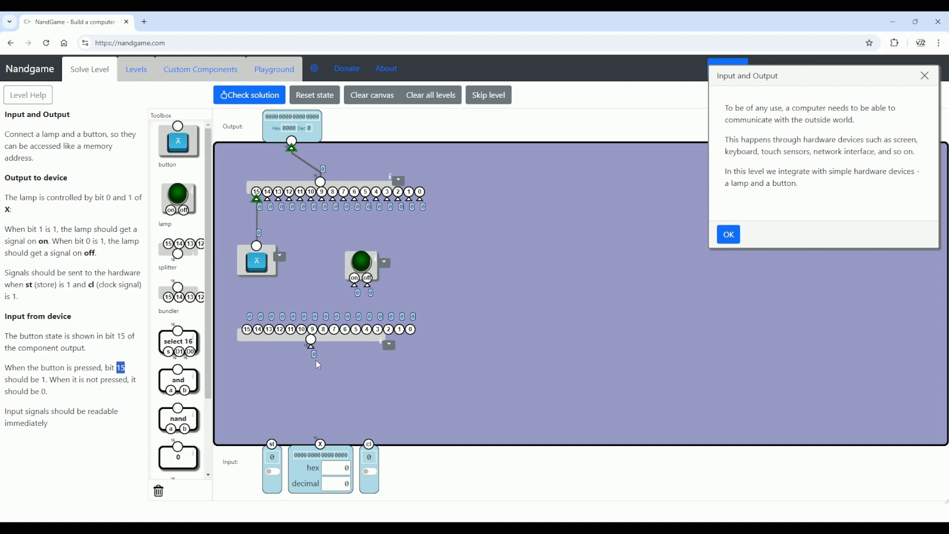
drag(381, 266, 406, 253)
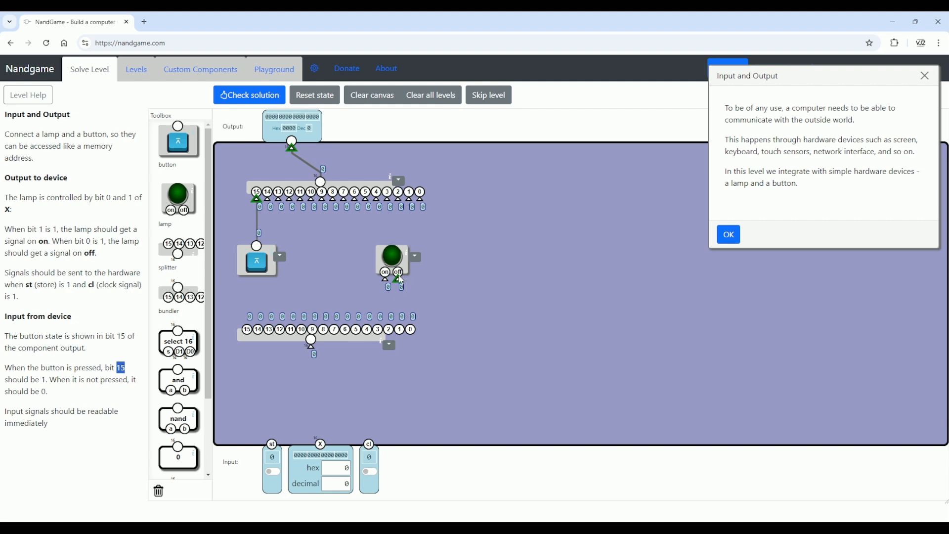
drag(400, 280, 411, 336)
drag(389, 282, 391, 332)
drag(310, 339, 321, 445)
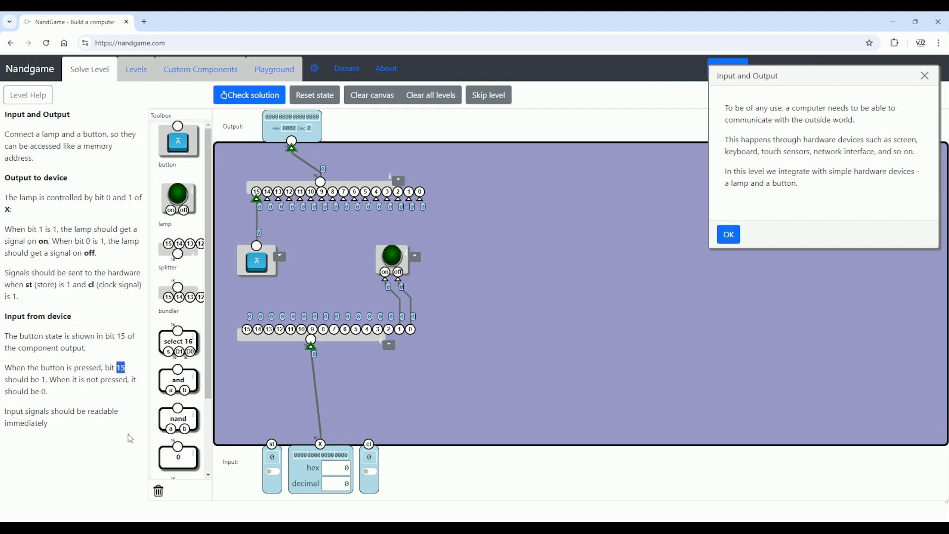
Add a nand gate below the splitter and connect its a input to st and its b input to cl
drag(163, 415, 268, 380)
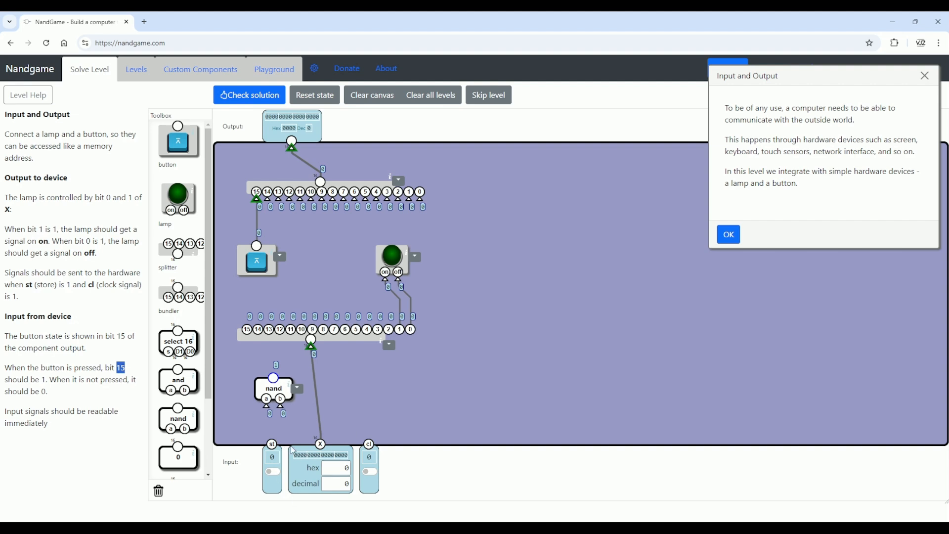
drag(274, 388, 370, 448)
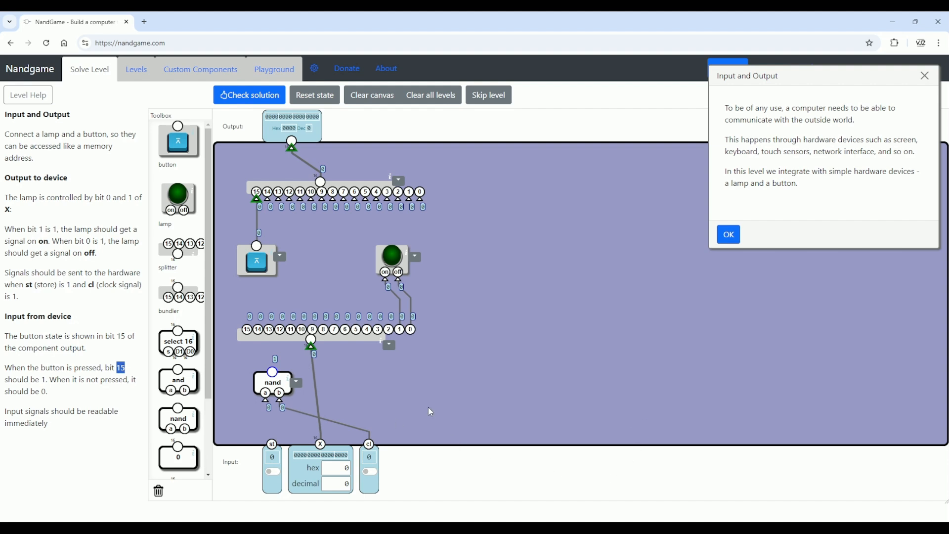
drag(269, 408, 272, 445)
Insert a select 16 between X and the splitter, feeding D0 from X and D1 from the nand output
drag(192, 341, 324, 447)
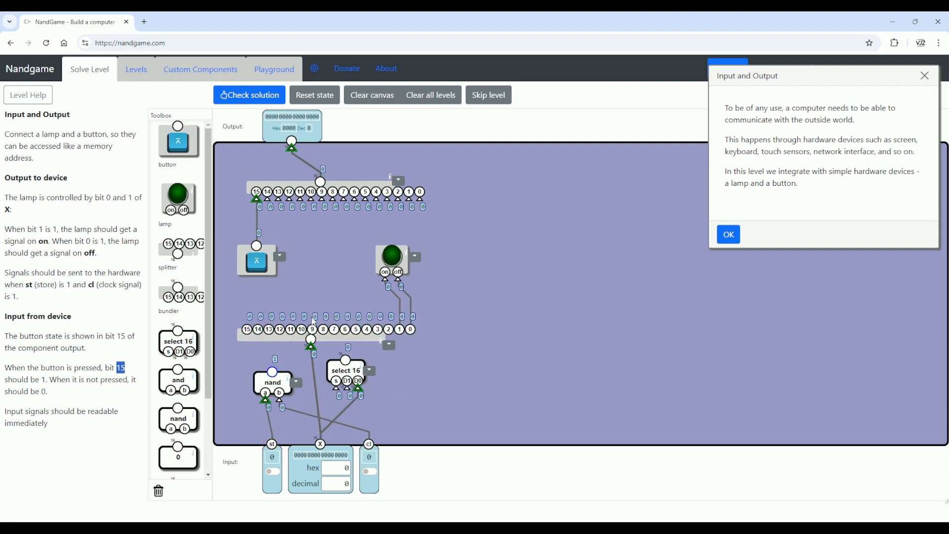
triple_click(31, 406)
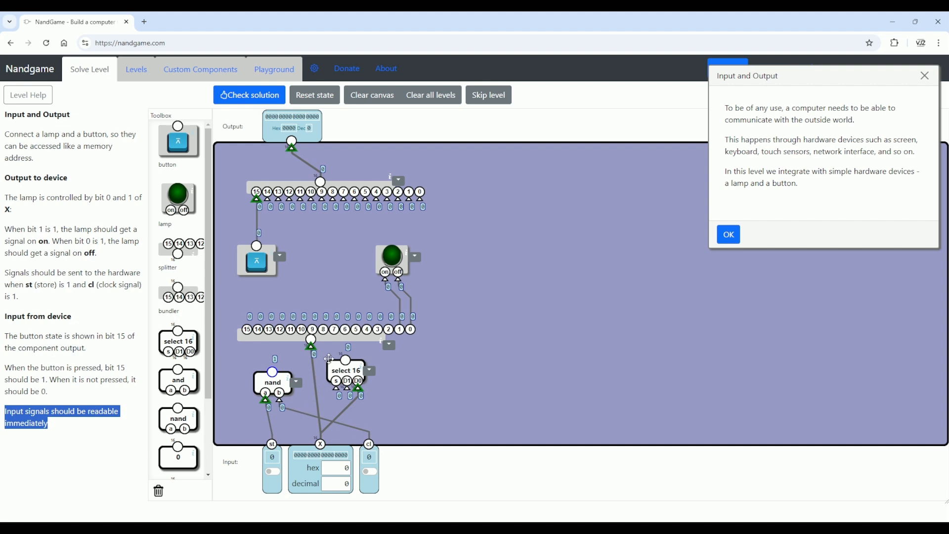
drag(329, 336, 261, 384)
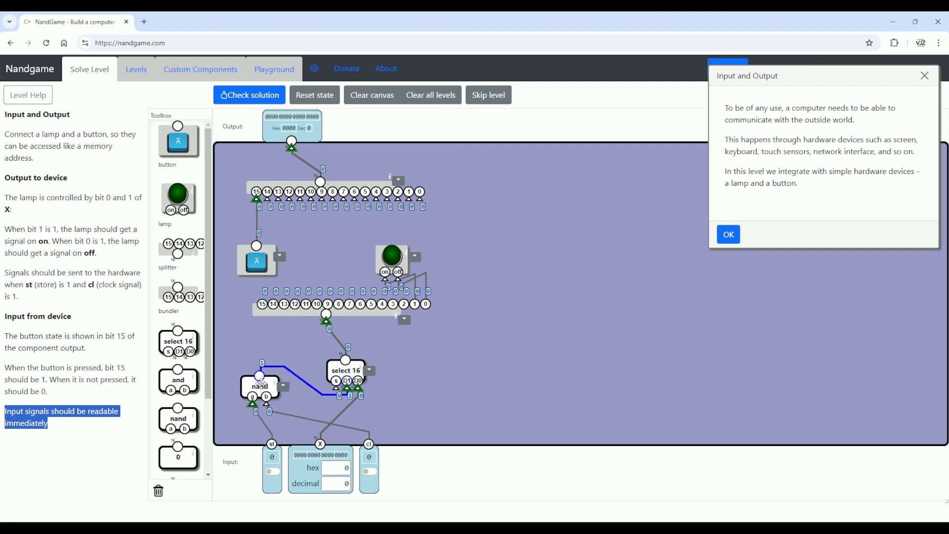
Test the circuit by toggling st, setting X to decimal 1402, and operating the button
click(268, 472)
click(268, 473)
double_click(346, 484)
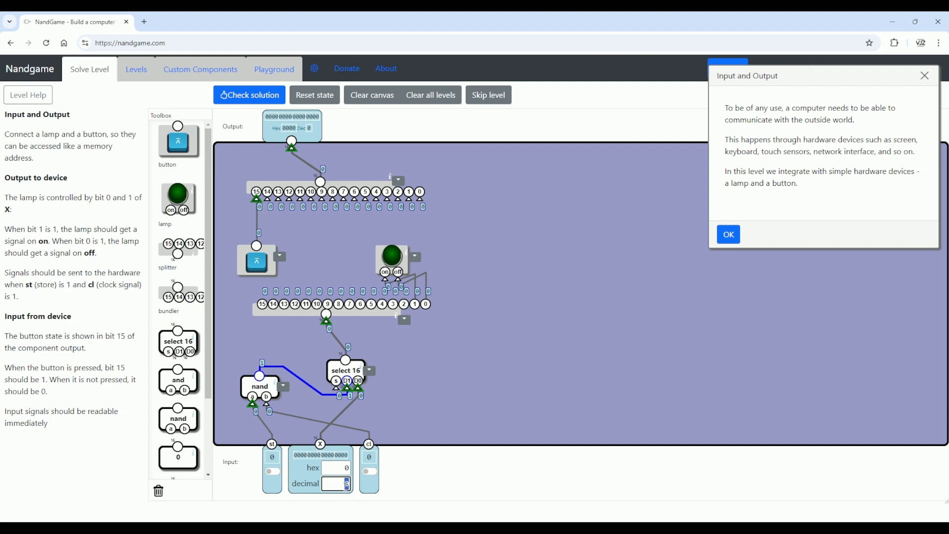
text(1402)
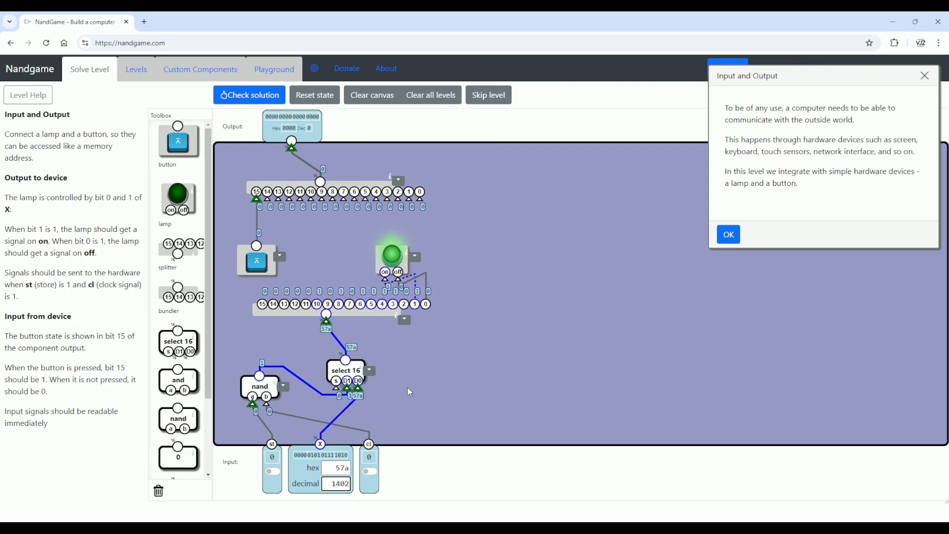
click(258, 263)
click(258, 262)
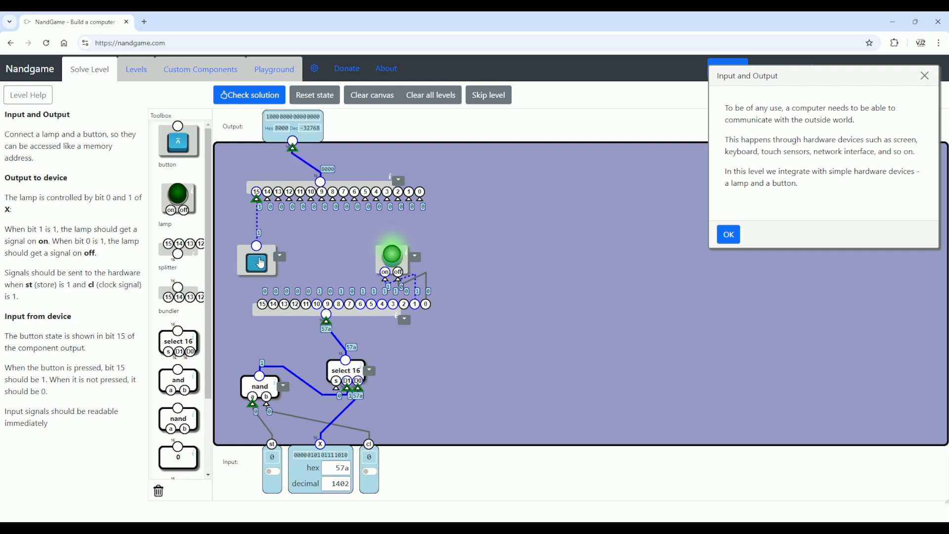
Check the Input and Output solution, move the lamp above splitter bits 1 and 0, and examine the st condition in the verification message
click(277, 101)
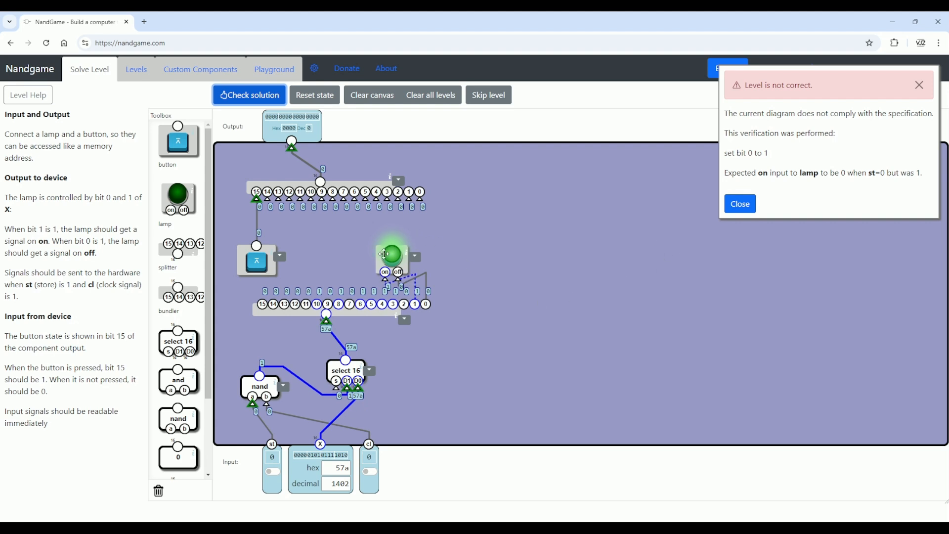
mouse_move(412, 250)
mouse_down()
mouse_move(440, 234)
mouse_move(410, 235)
mouse_move(420, 243)
mouse_up()
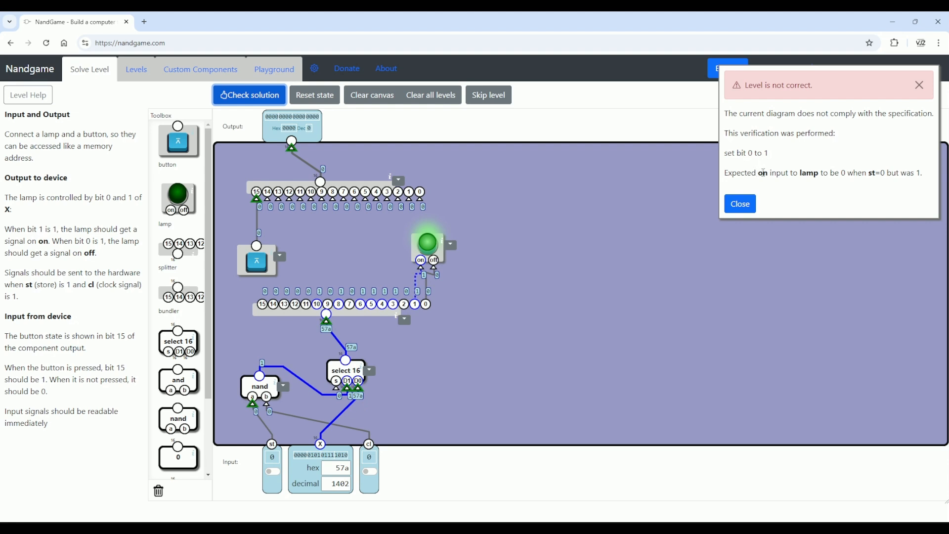
double_click(872, 173)
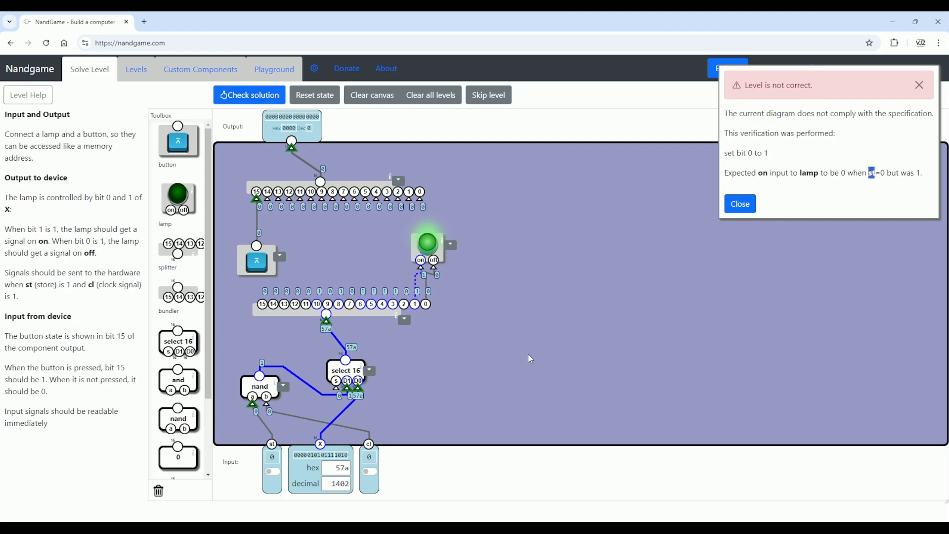
Test the nand gate by switching st on, toggling cl repeatedly and leaving it on, and switching st off
click(272, 472)
click(371, 472)
click(373, 474)
click(373, 474)
click(374, 473)
click(374, 473)
click(374, 473)
click(374, 474)
click(374, 474)
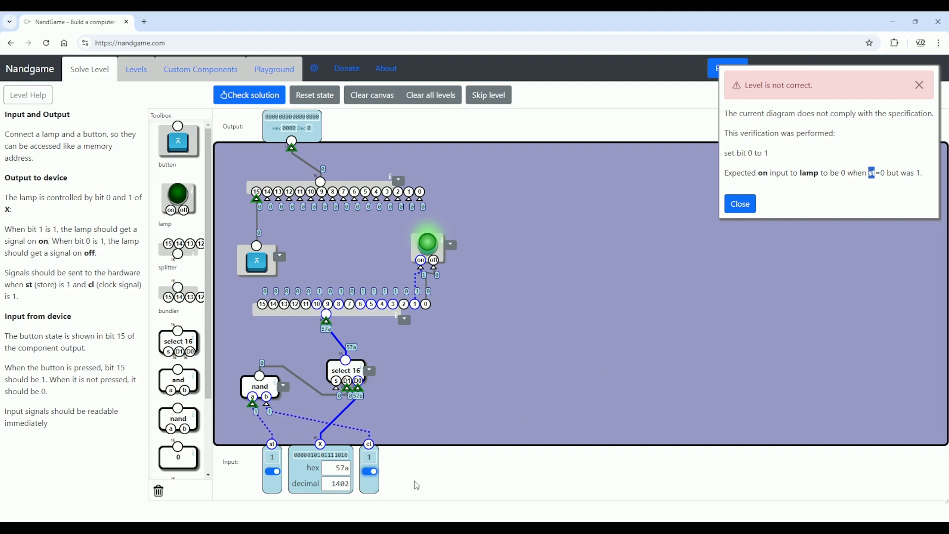
click(274, 471)
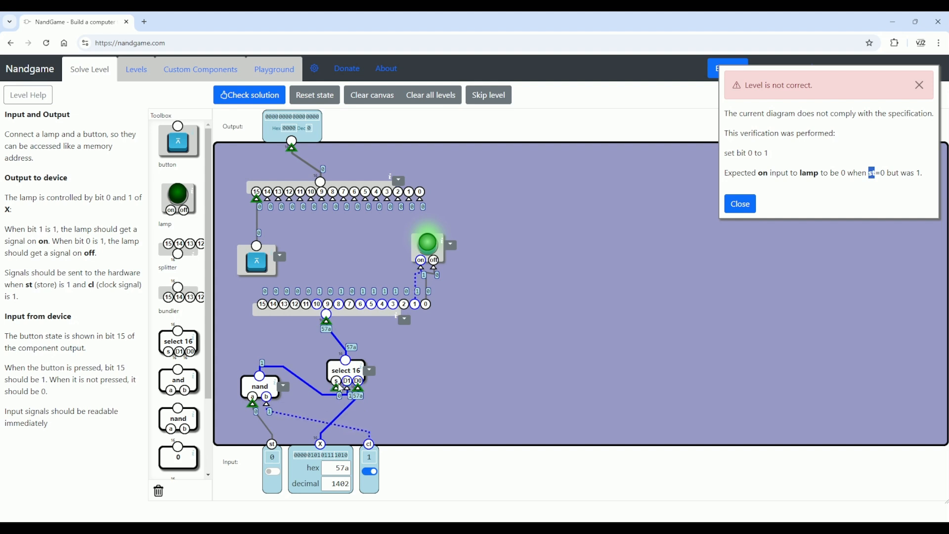
Rewire the nand output from the select 16's D1 input to its s input, and check the level solution
drag(340, 390, 259, 379)
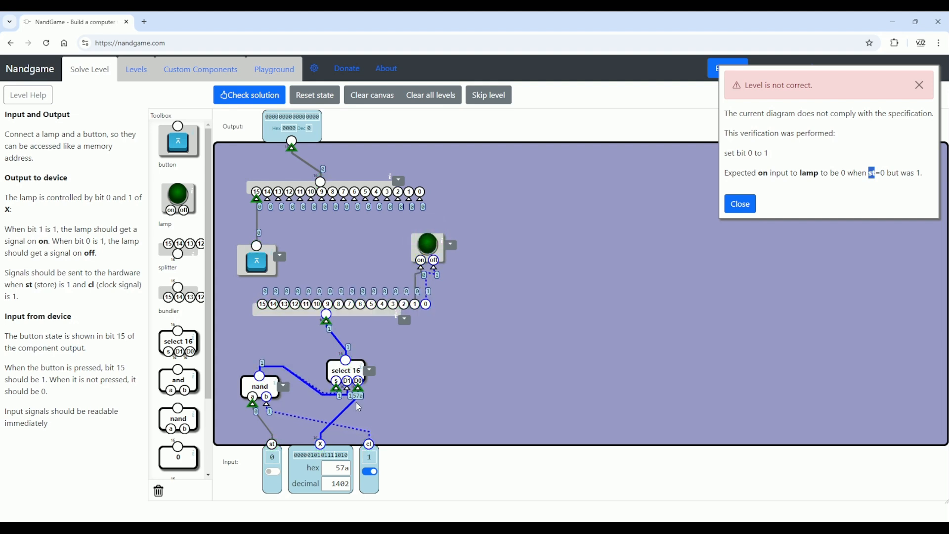
drag(347, 389, 329, 398)
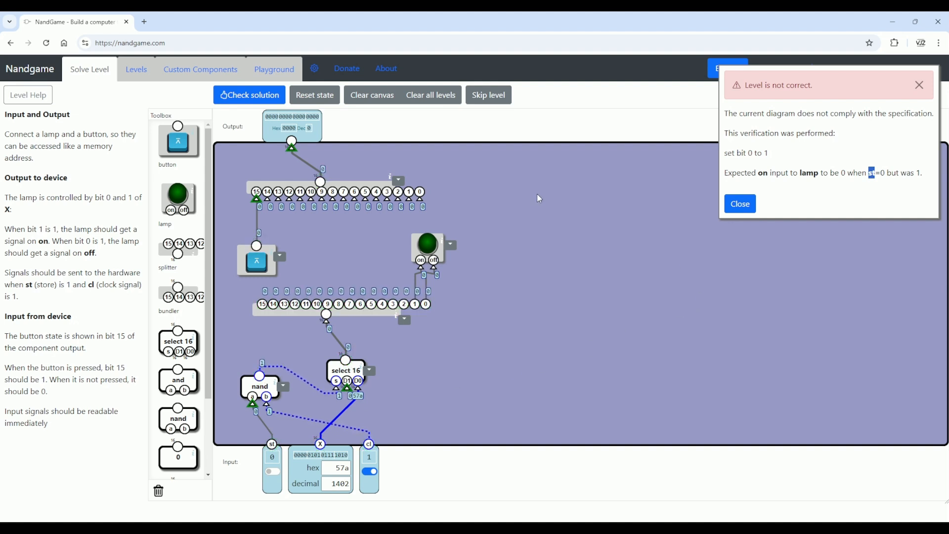
click(258, 95)
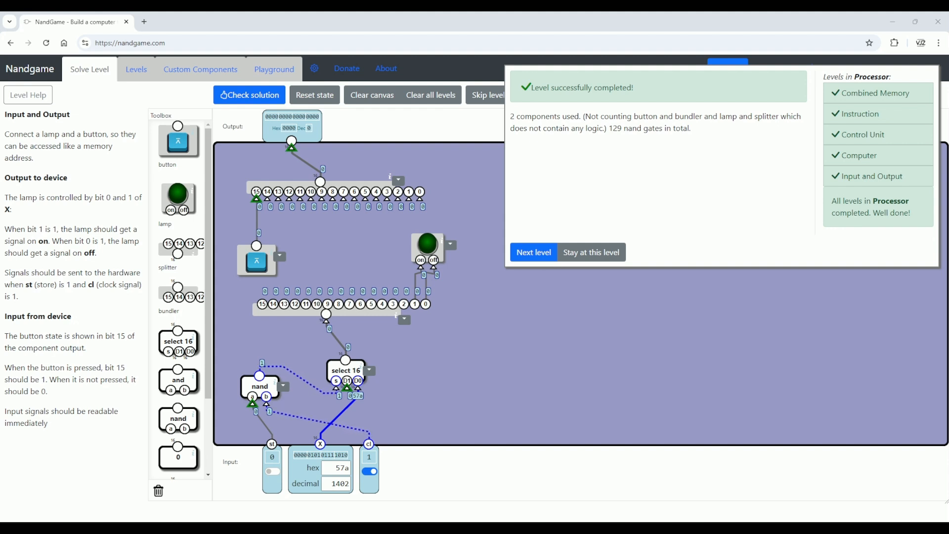
click(483, 402)
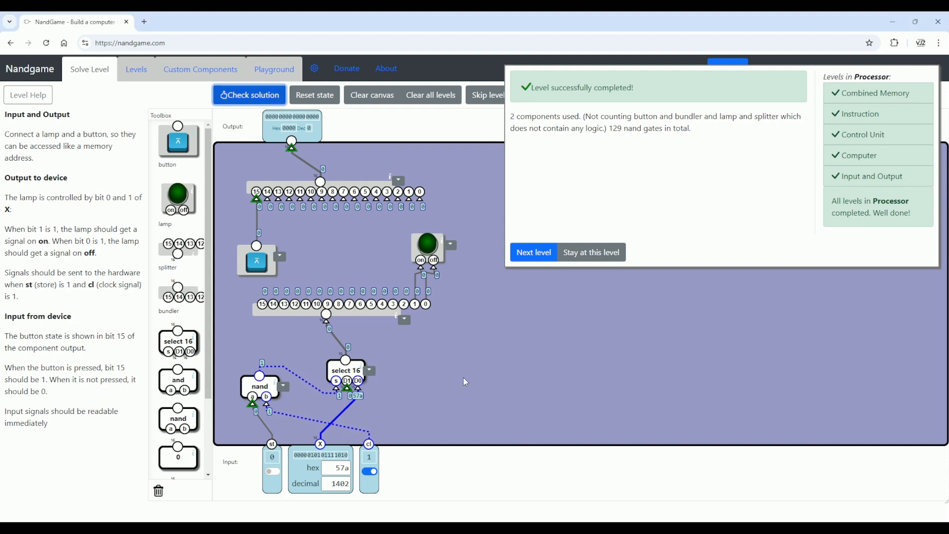